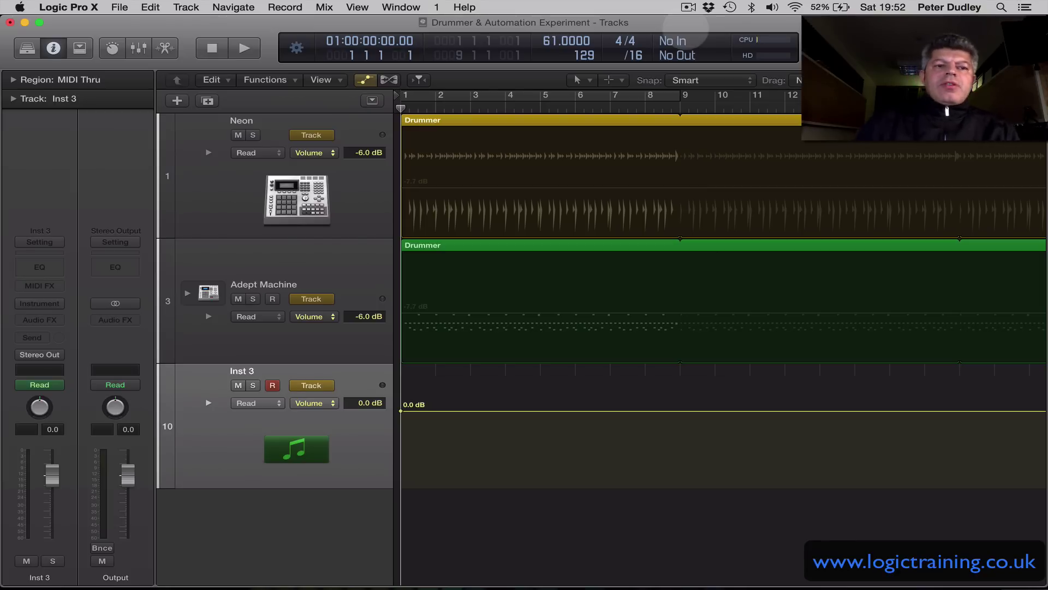
- Show the Logic Pro X Preferences submenu, which lists the Plug-in Manager
click(65, 6)
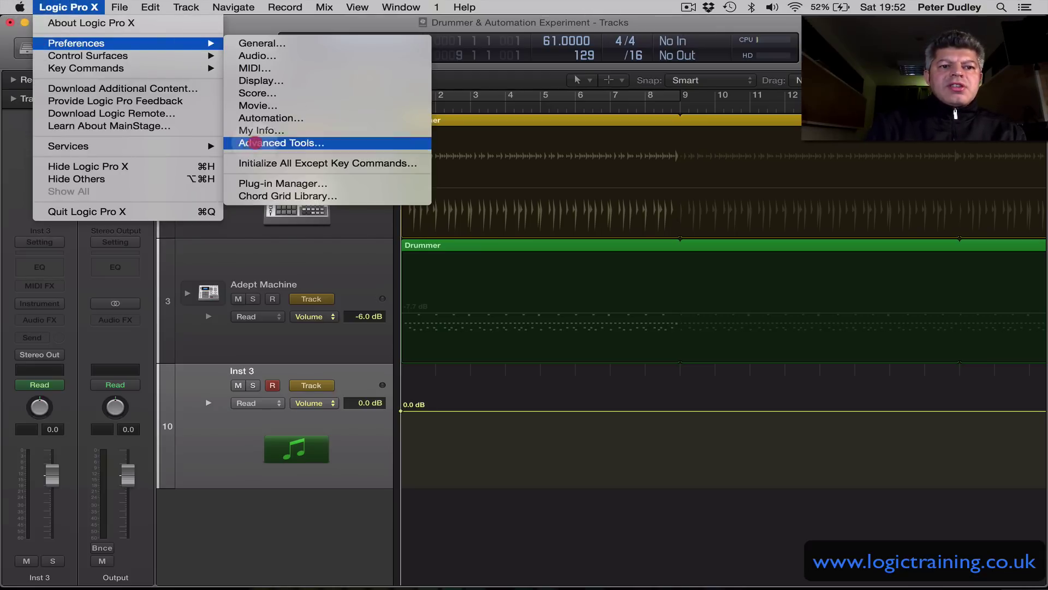
mouse_move(202, 43)
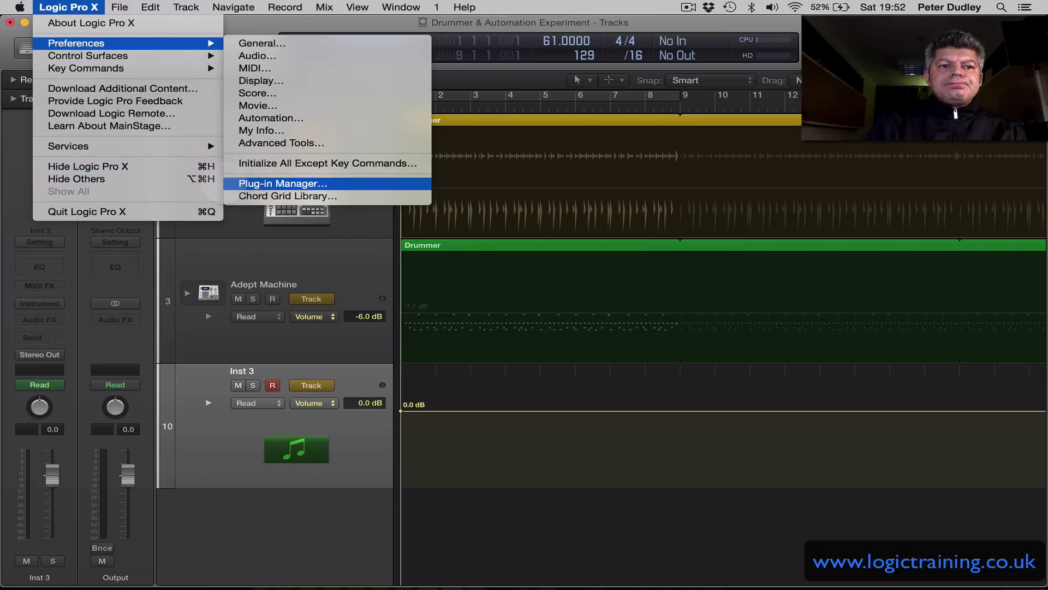
- Open the Plug-in Manager and add a new category named Mixing
click(223, 183)
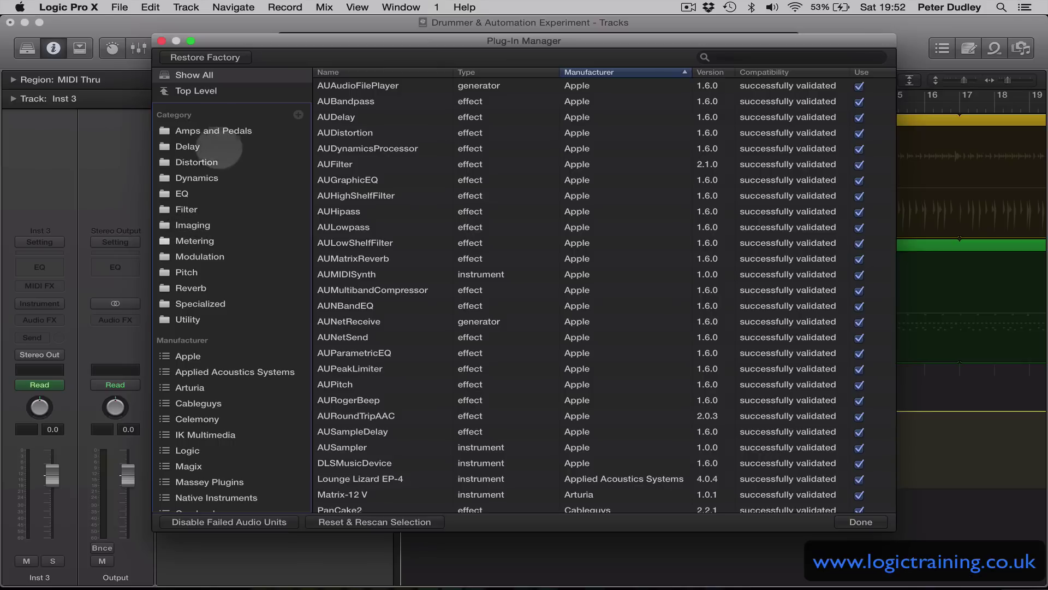
click(298, 115)
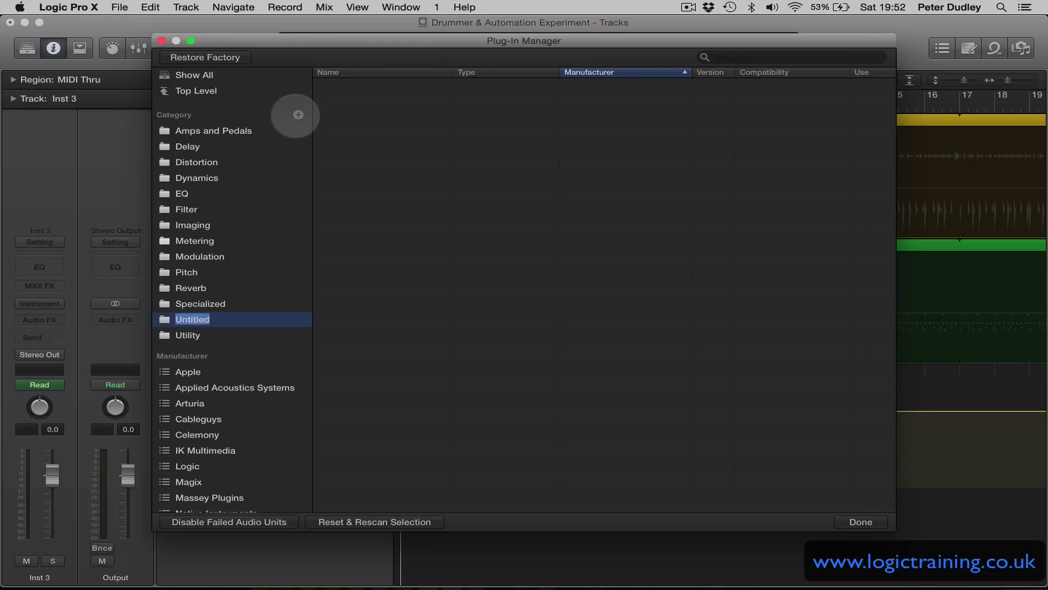
text(Mixng)
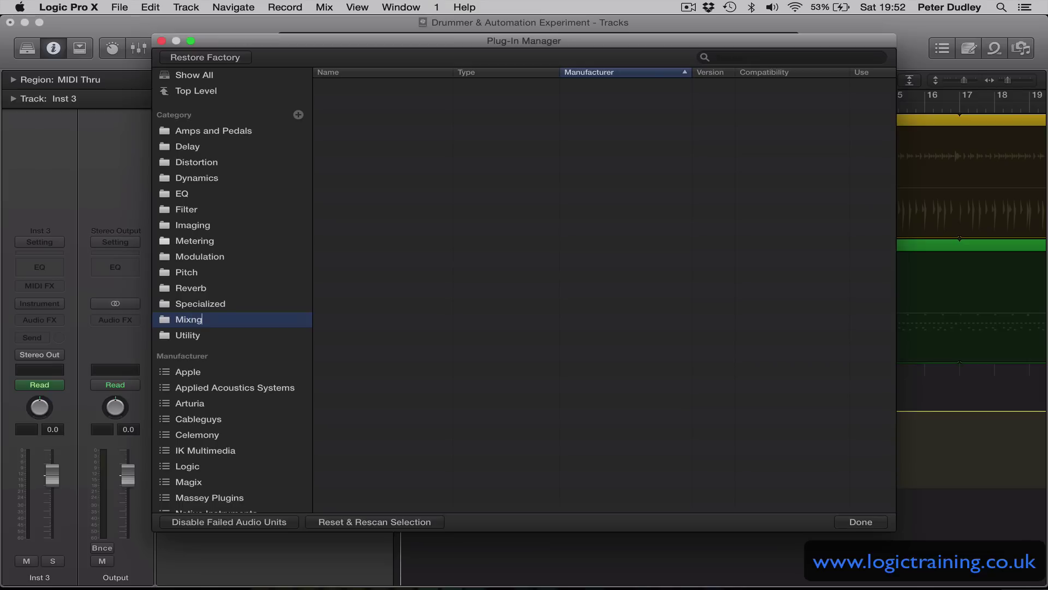
key(BackSpace)
key(BackSpace)
text(ing)
key(Return)
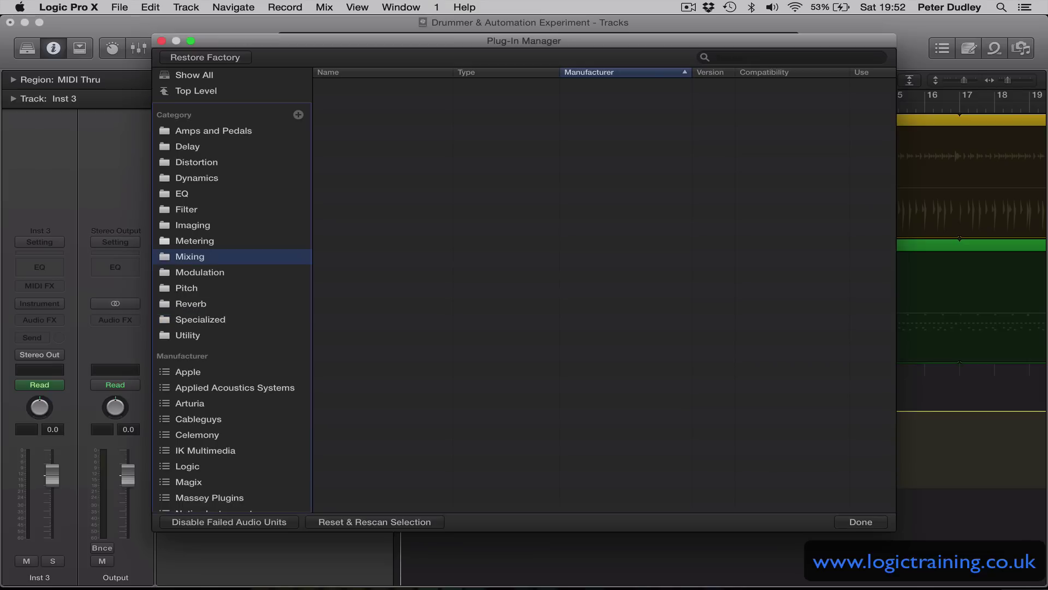
- Add a second category named Mastering
click(299, 114)
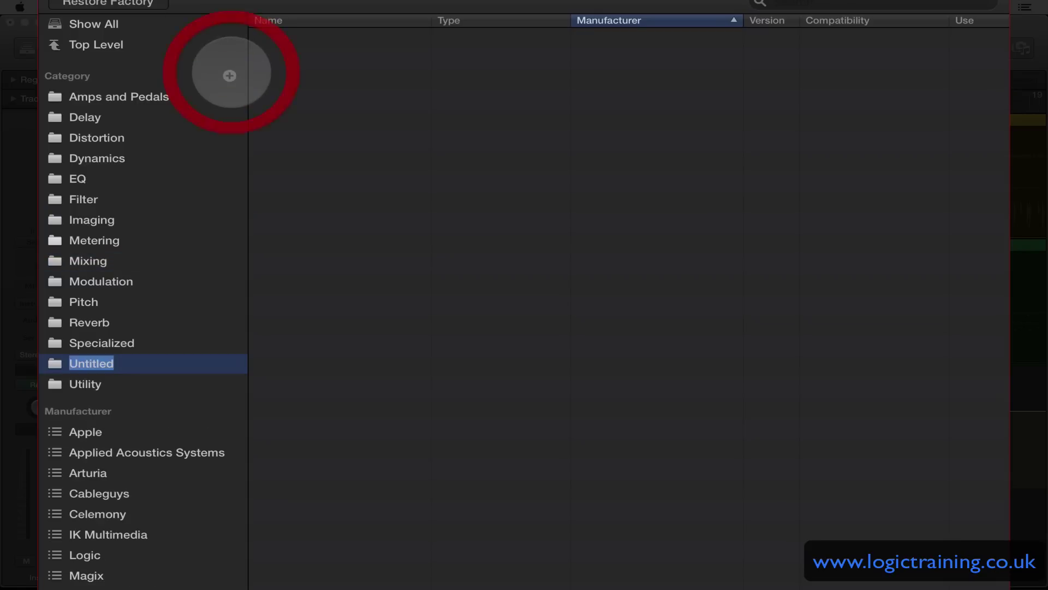
text(Mas)
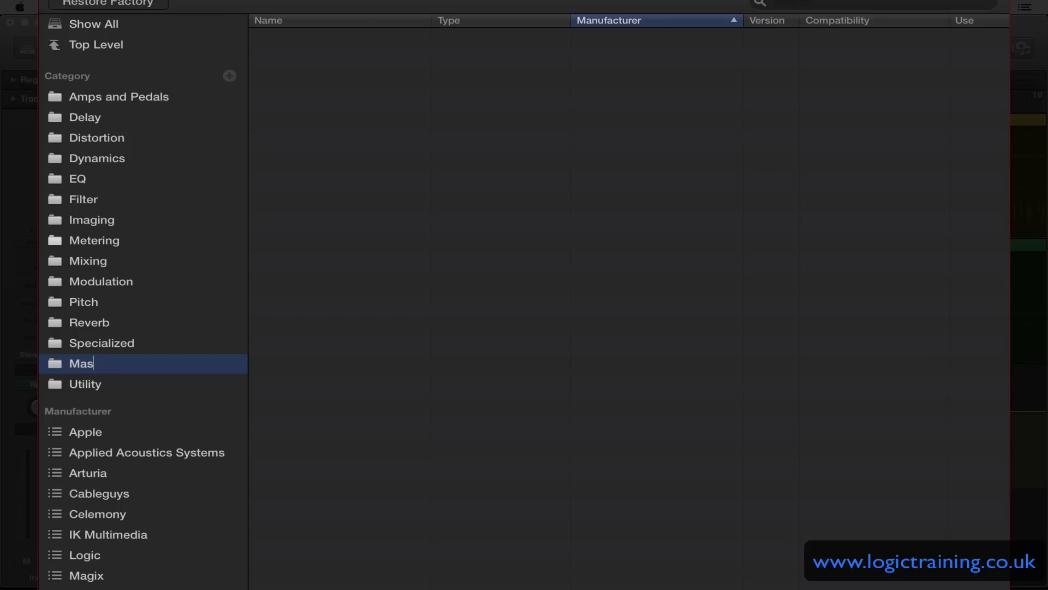
text(tering)
key(Return)
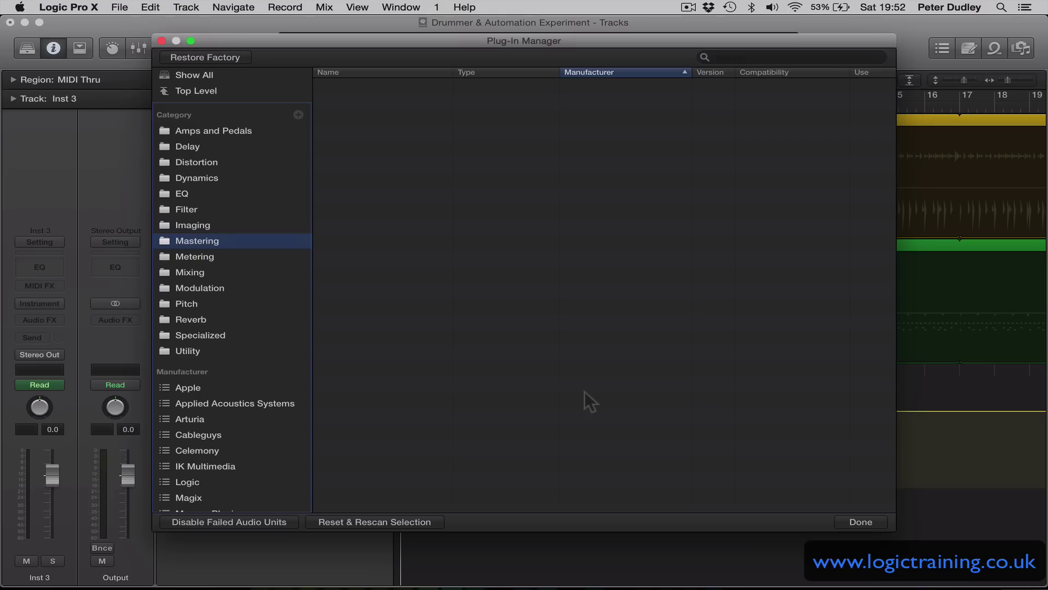
- Add Massey's TapeHead Medium and Valhalla's ValhallaVintageVerb to the Mixing category
click(207, 271)
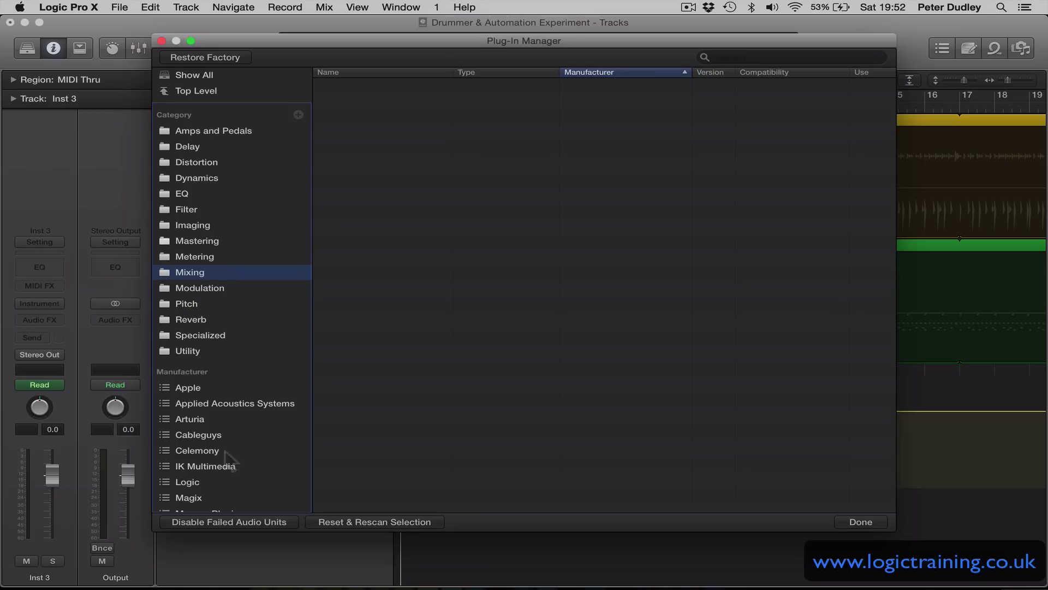
scroll(274, 473, down, 3)
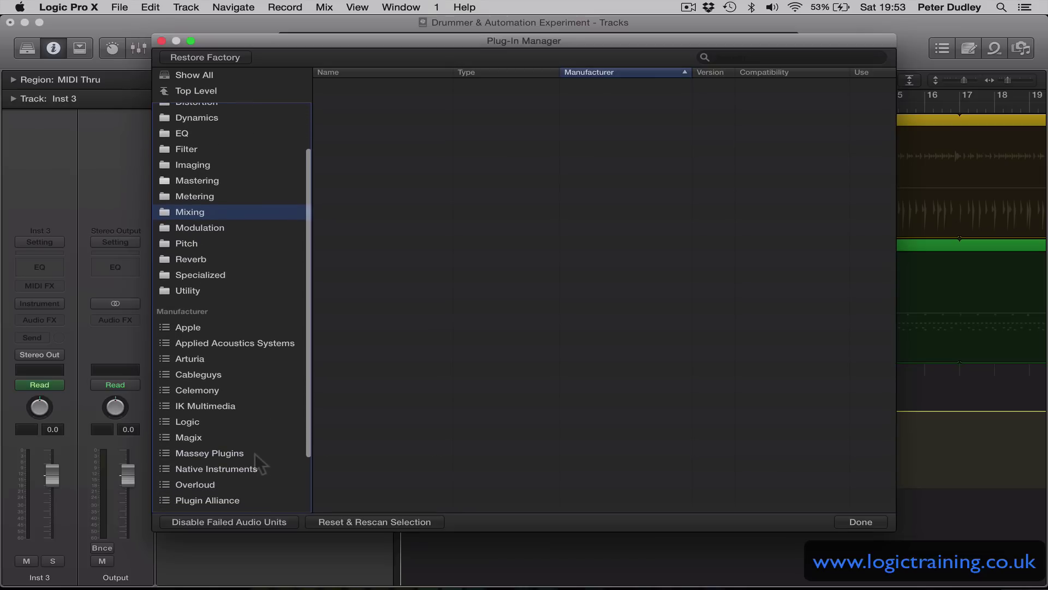
click(255, 454)
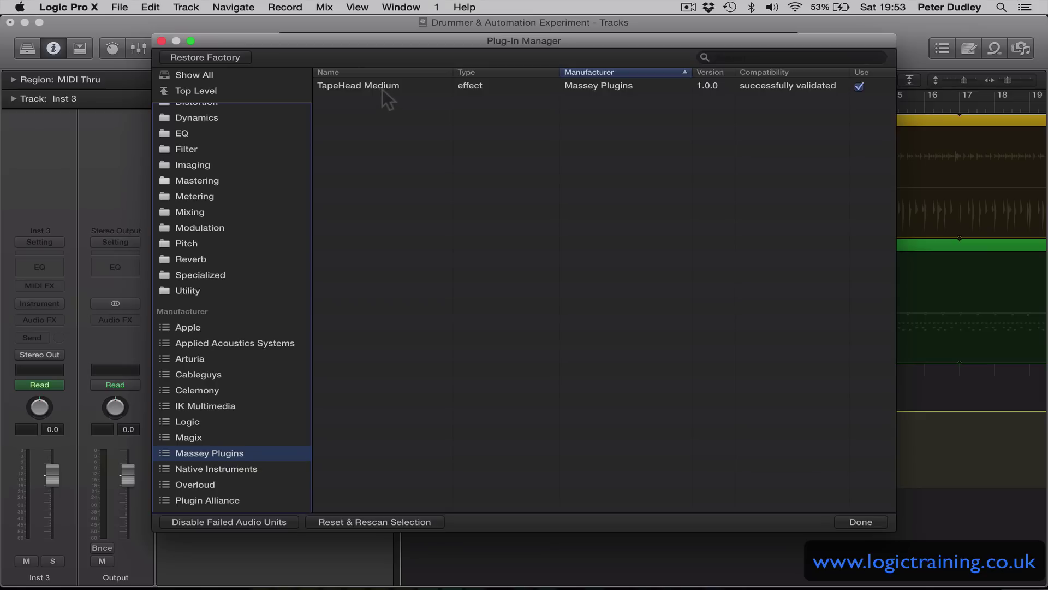
drag(382, 89, 213, 210)
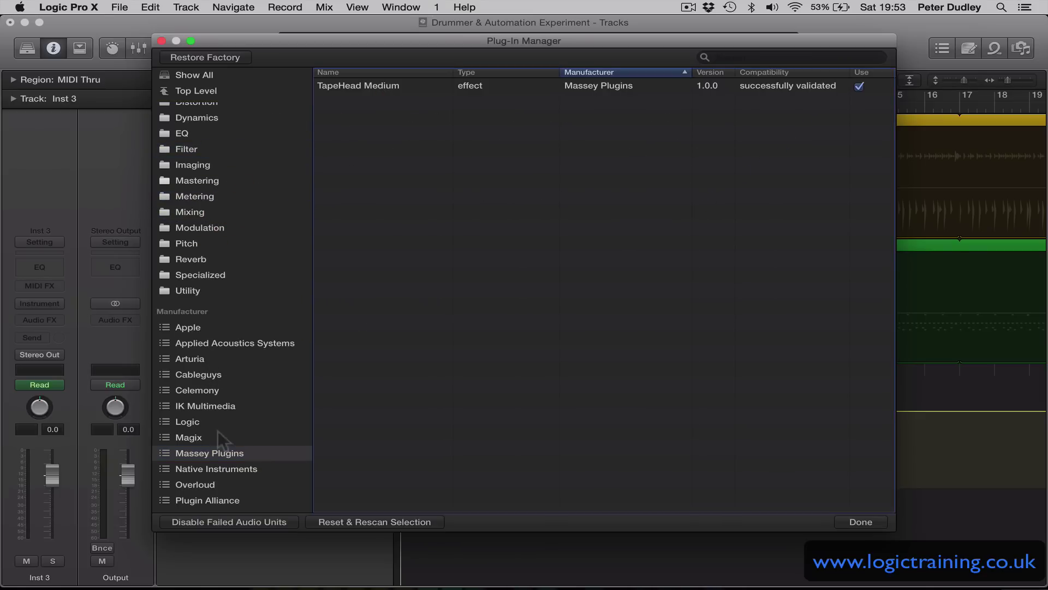
scroll(217, 431, down, 3)
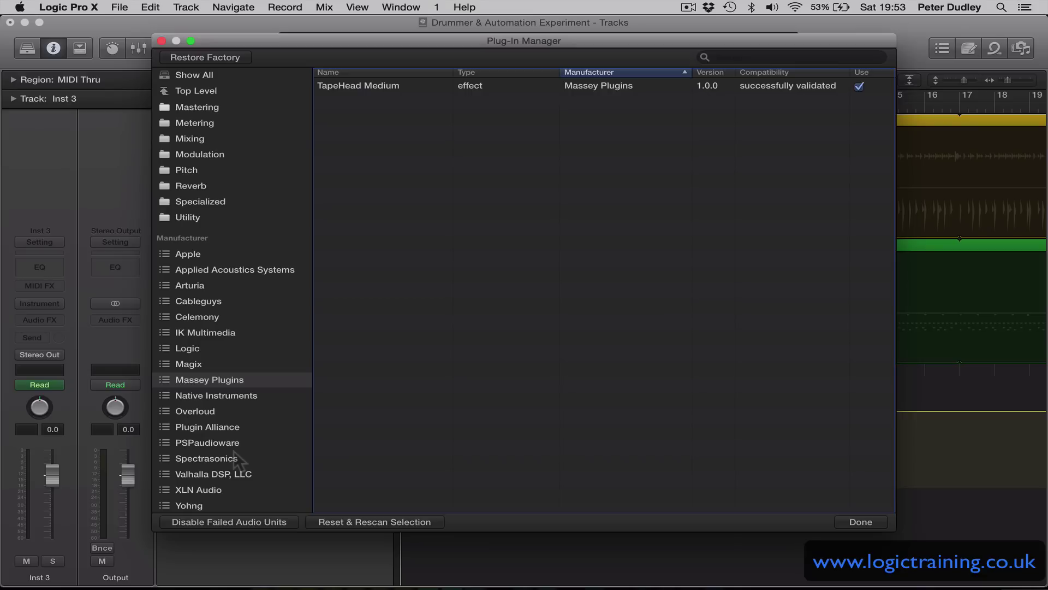
click(236, 474)
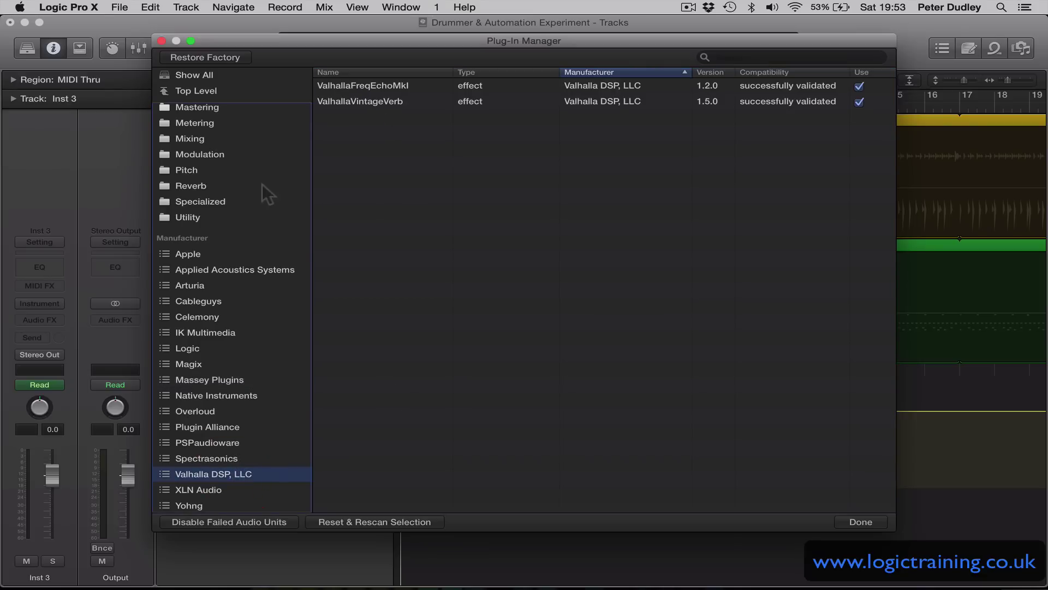
drag(368, 103, 241, 153)
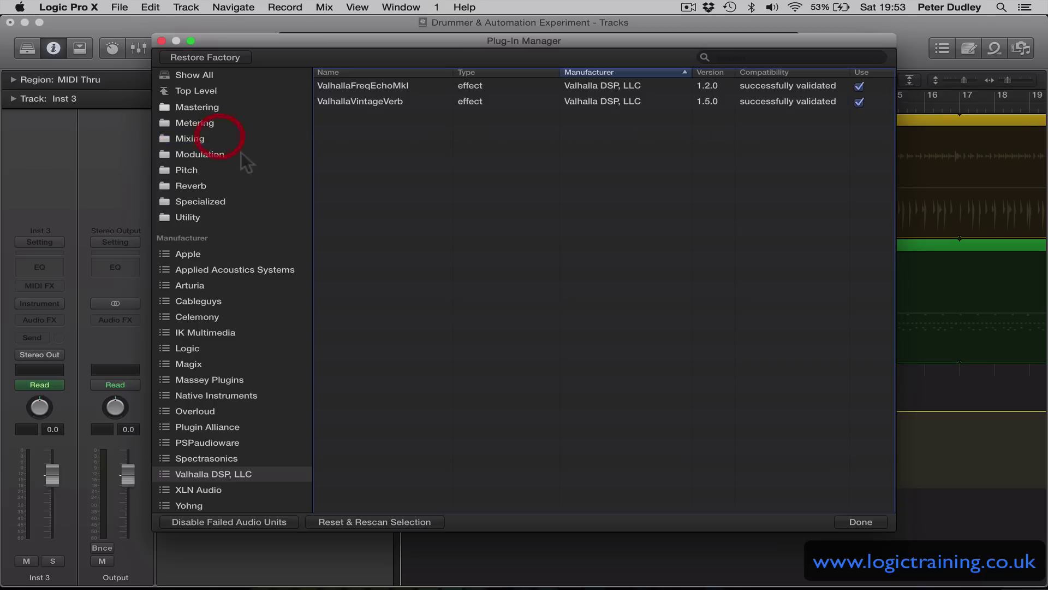
- Add the PSPaudioware plug-ins PSP ClassicQex and PSP oldTimer to Mixing
scroll(252, 338, down, 2)
click(224, 443)
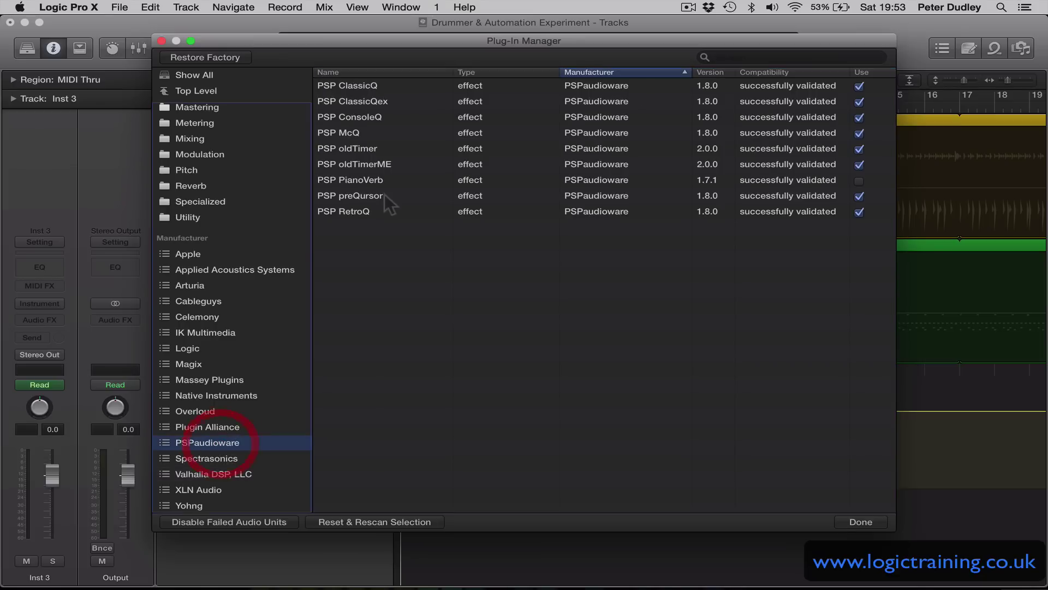
drag(362, 101, 218, 136)
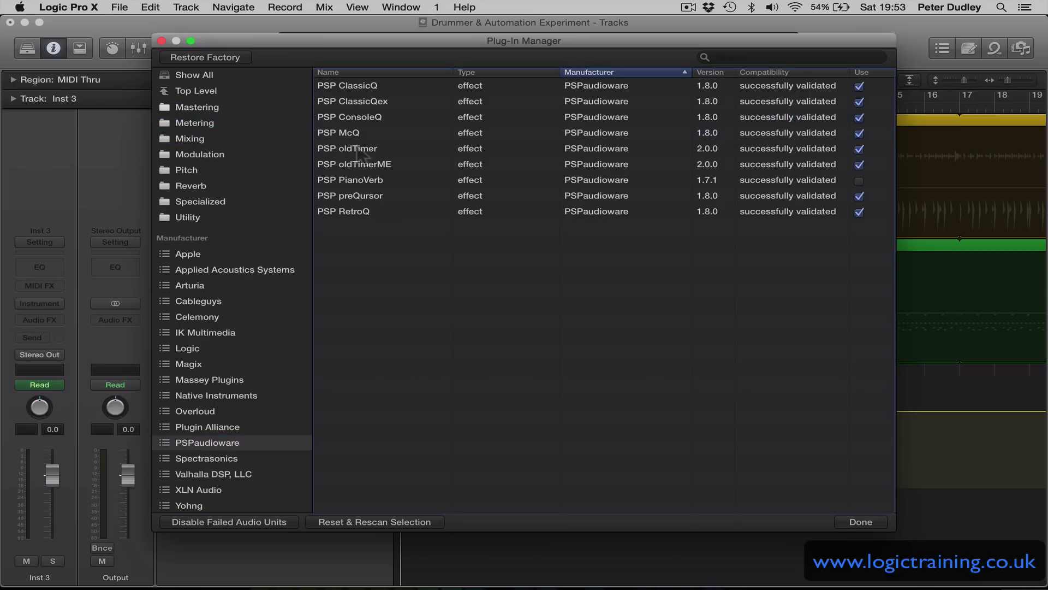
drag(362, 148, 262, 139)
- Close the Plug-in Manager, confirm Inst 3's Audio FX menu lists Mixing, then inspect its Instrument menu
click(863, 522)
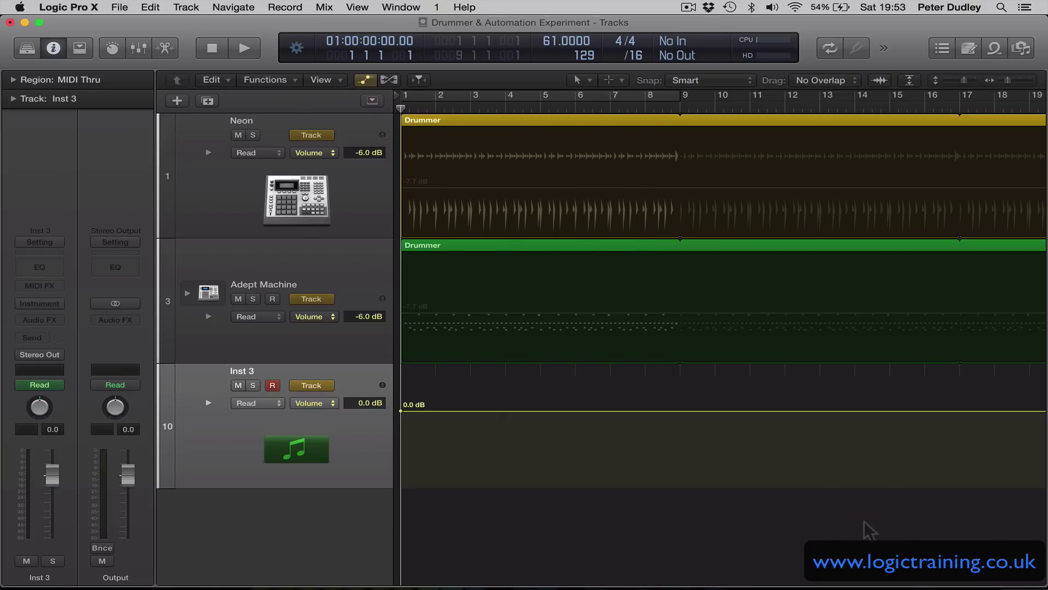
click(58, 319)
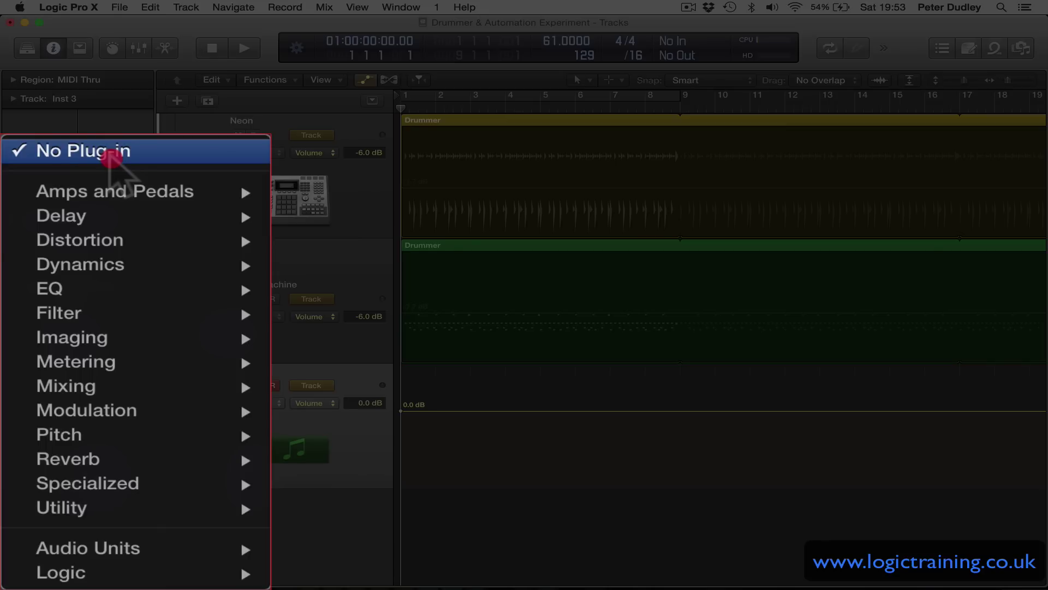
mouse_move(55, 431)
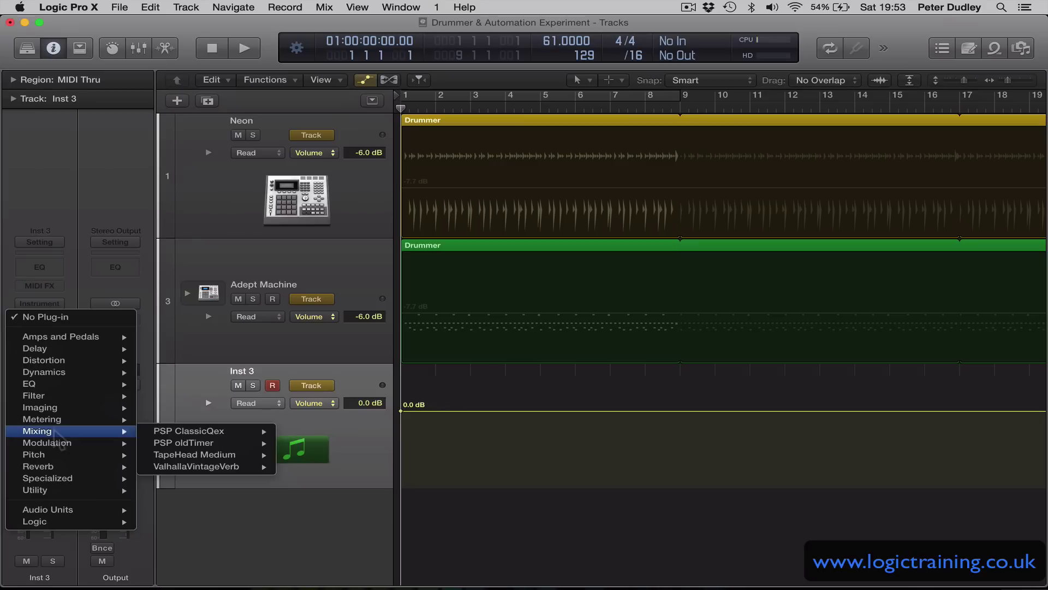
click(97, 299)
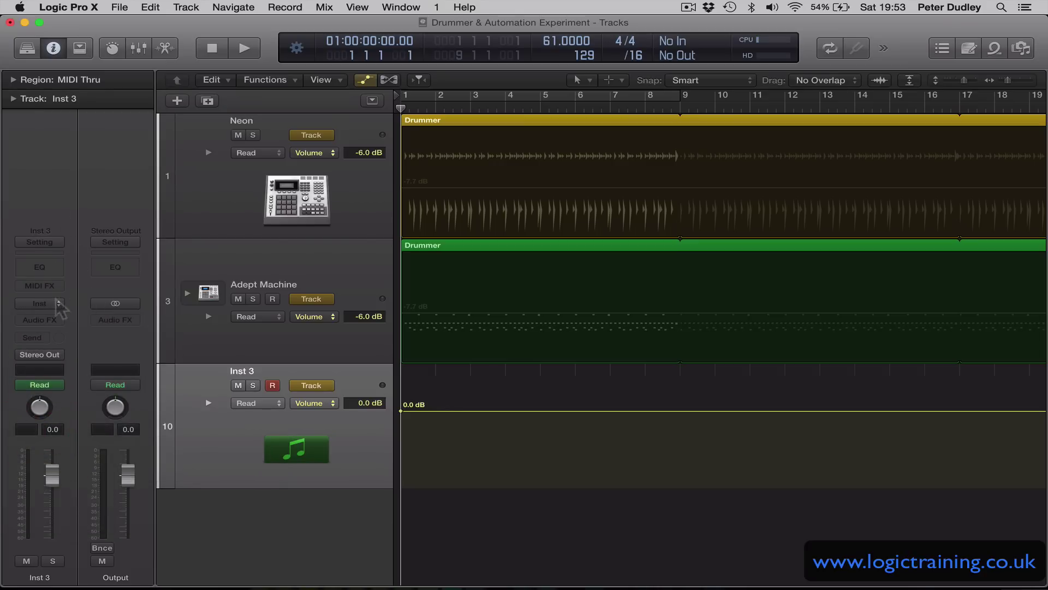
click(55, 302)
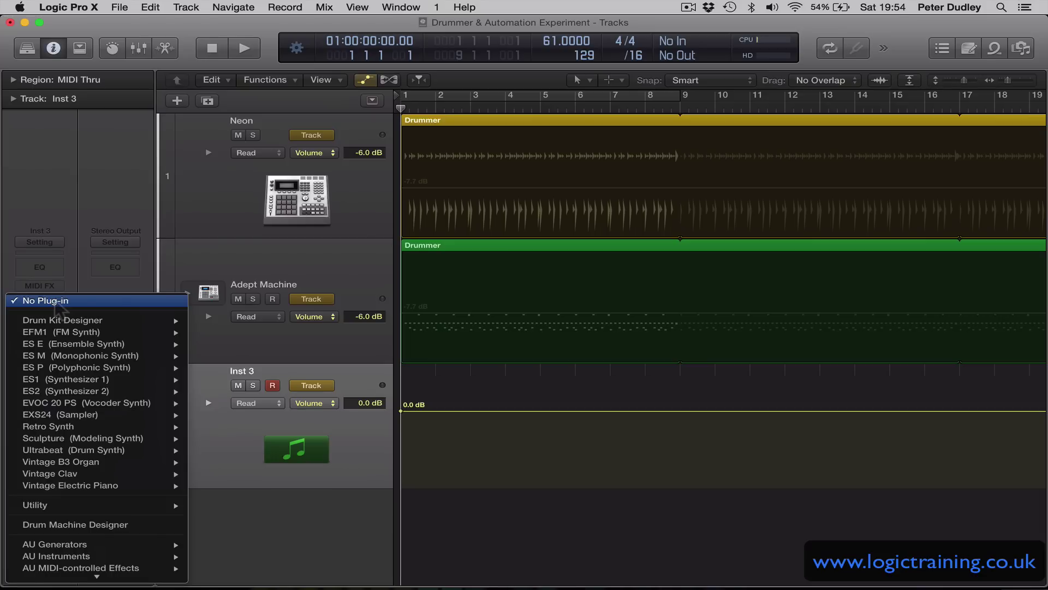
click(56, 303)
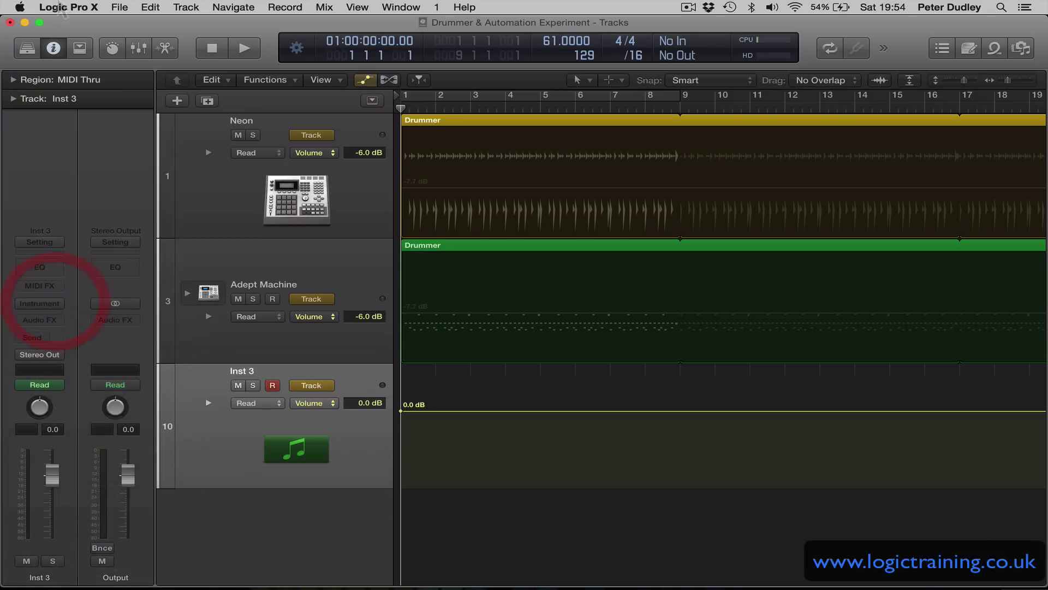
- Reopen the Plug-in Manager from the Logic Pro X Preferences menu
click(68, 7)
click(77, 52)
mouse_move(77, 44)
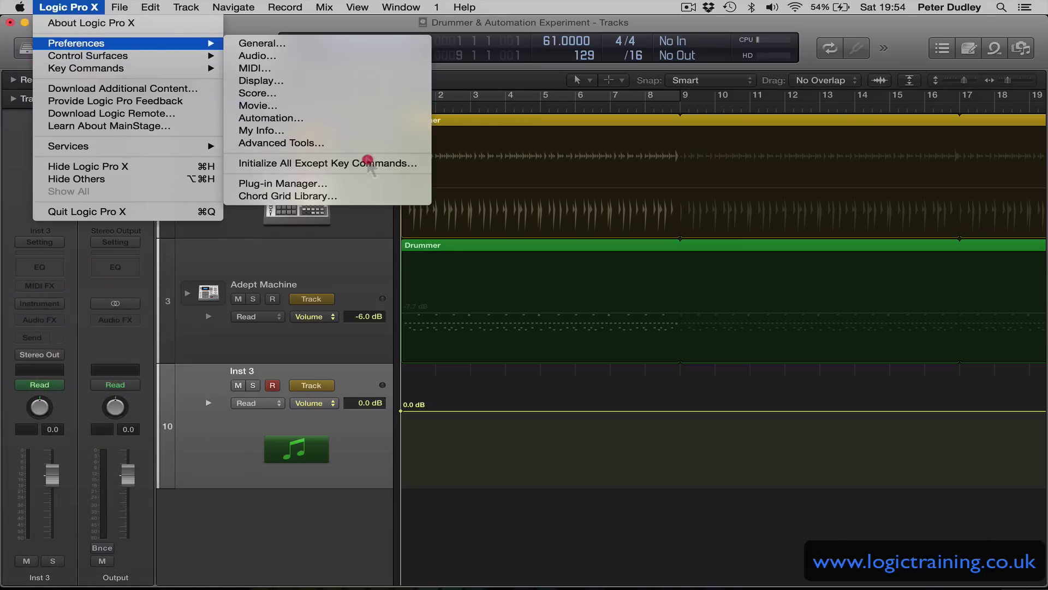
click(358, 183)
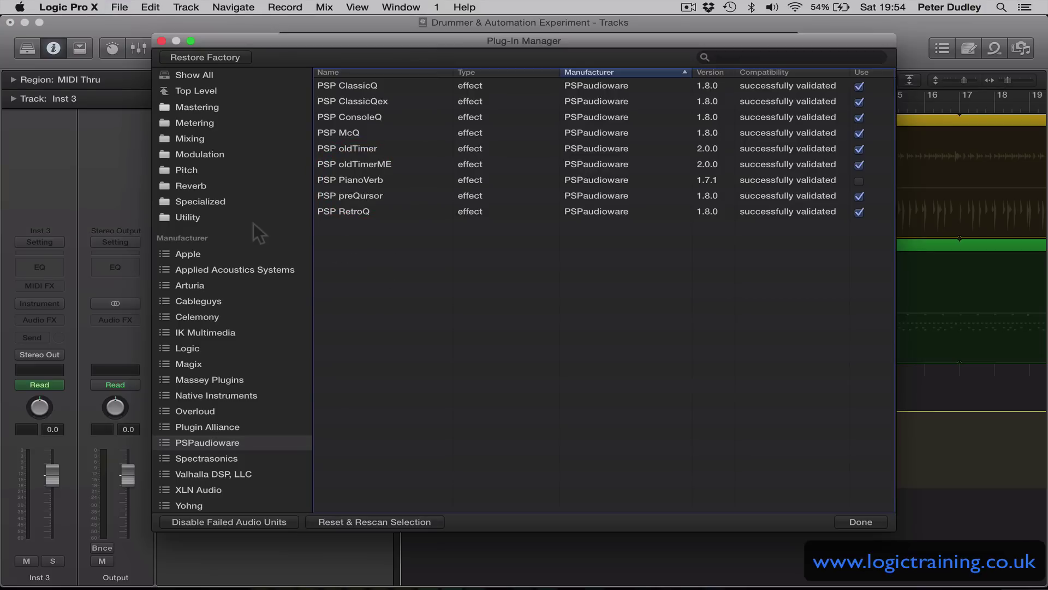
- Create a Favorites category and move EXS24 (Sampler) from Top Level into it
scroll(245, 221, up, 5)
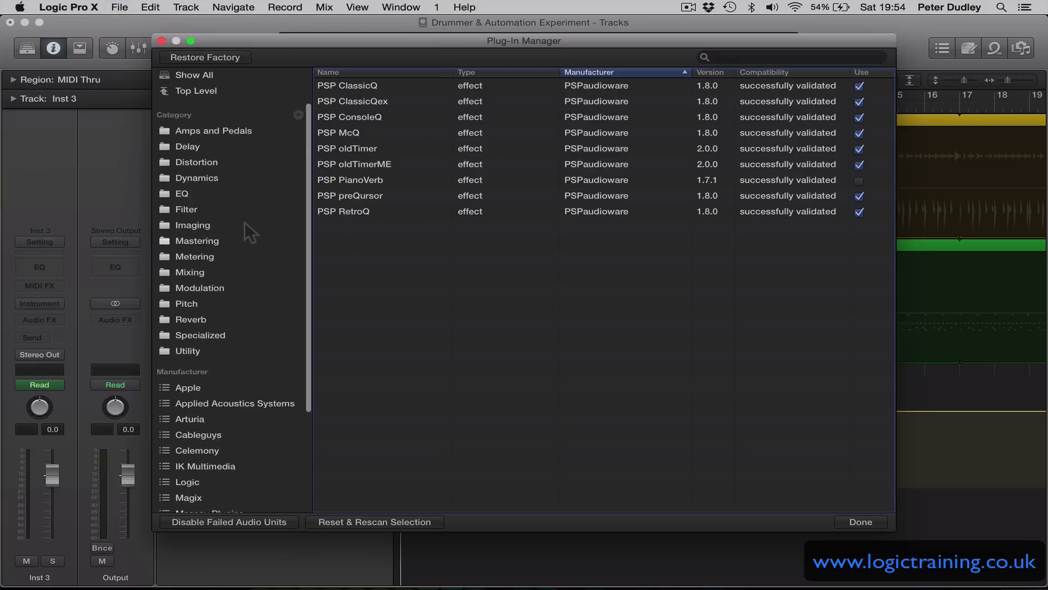
click(299, 115)
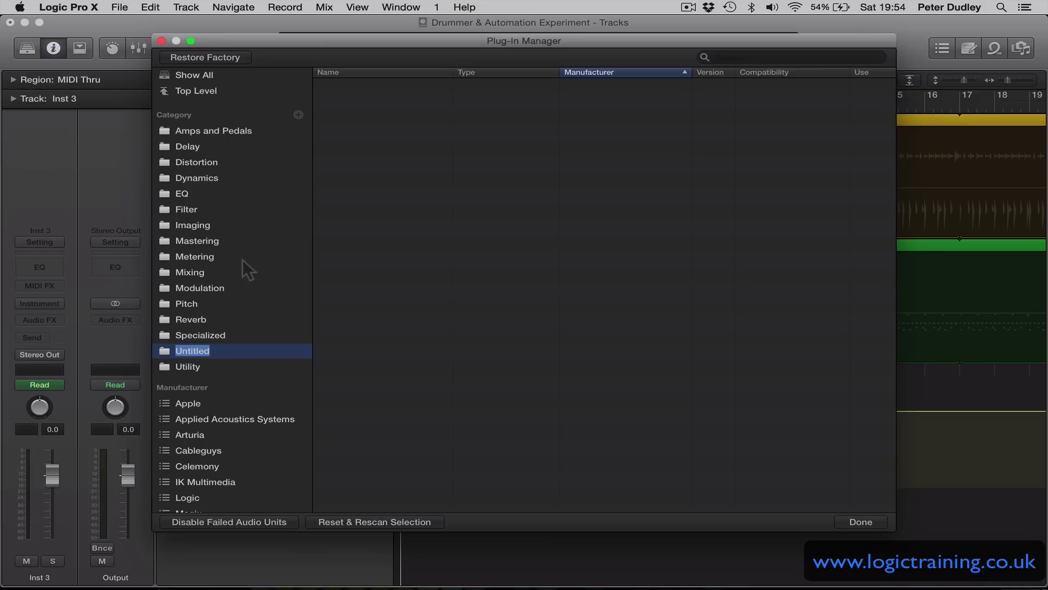
text(Favorites)
key(Return)
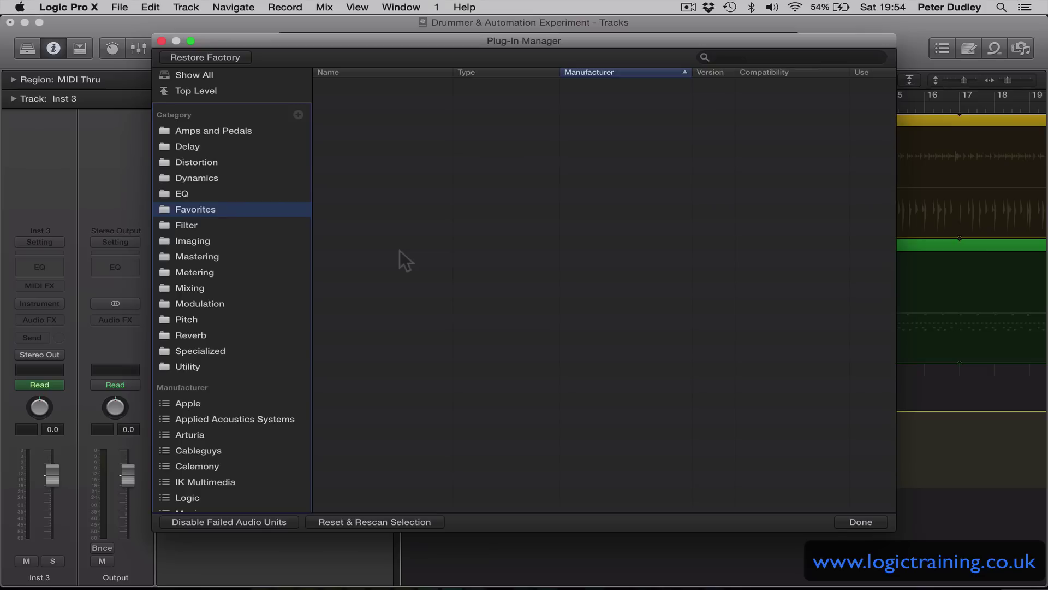
click(195, 91)
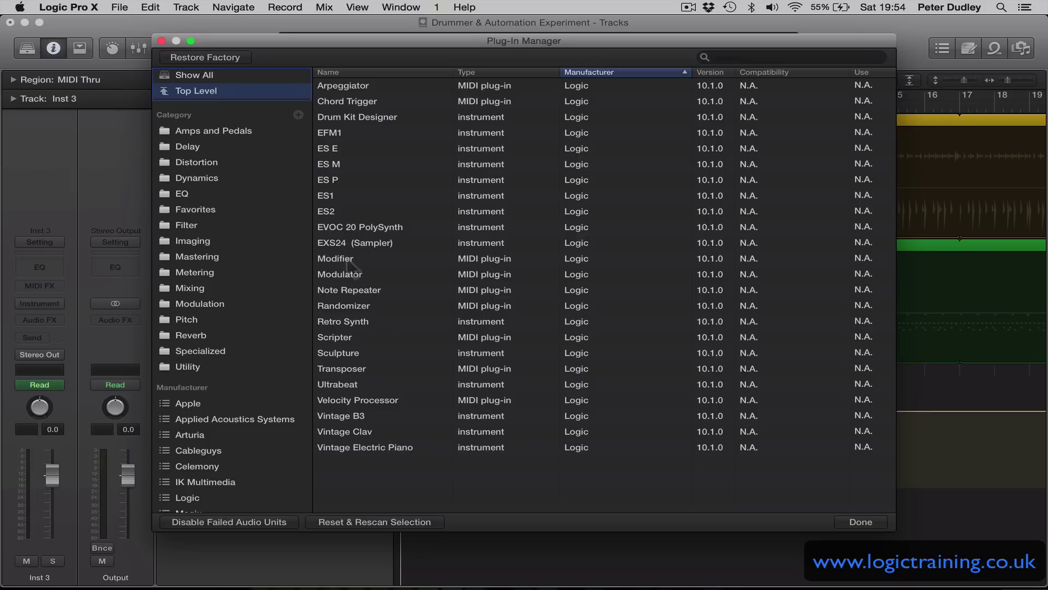
drag(344, 246, 217, 212)
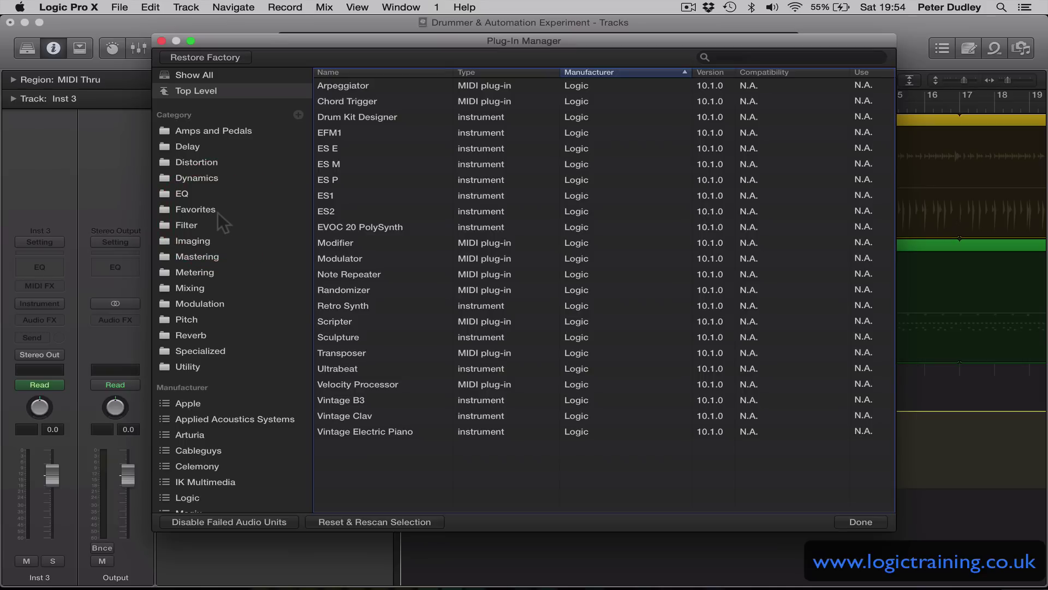
- List all installed plug-ins and add T-RackS CS to Favorites
click(205, 76)
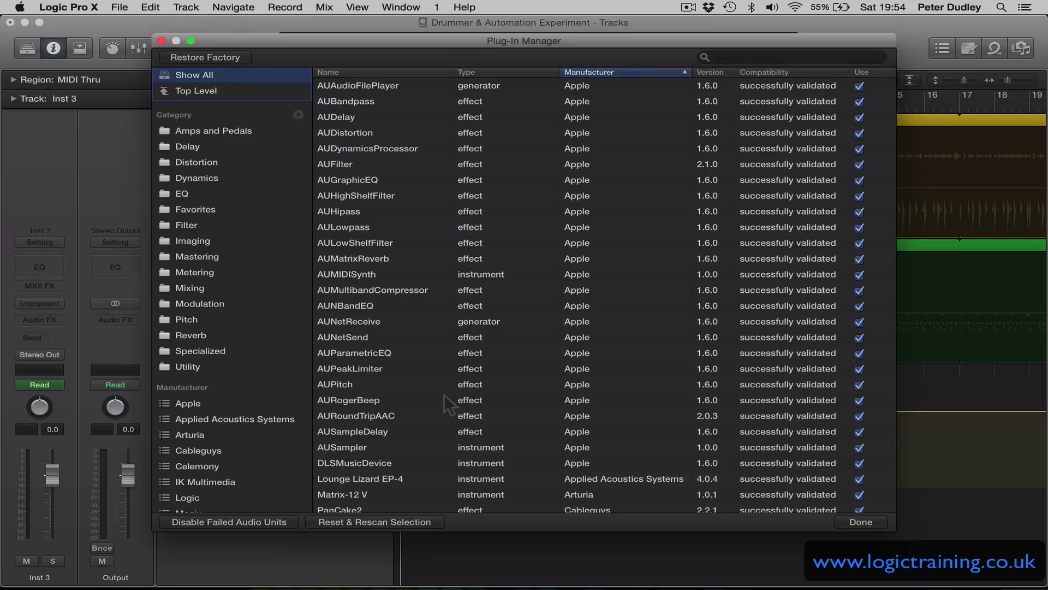
scroll(616, 345, down, 15)
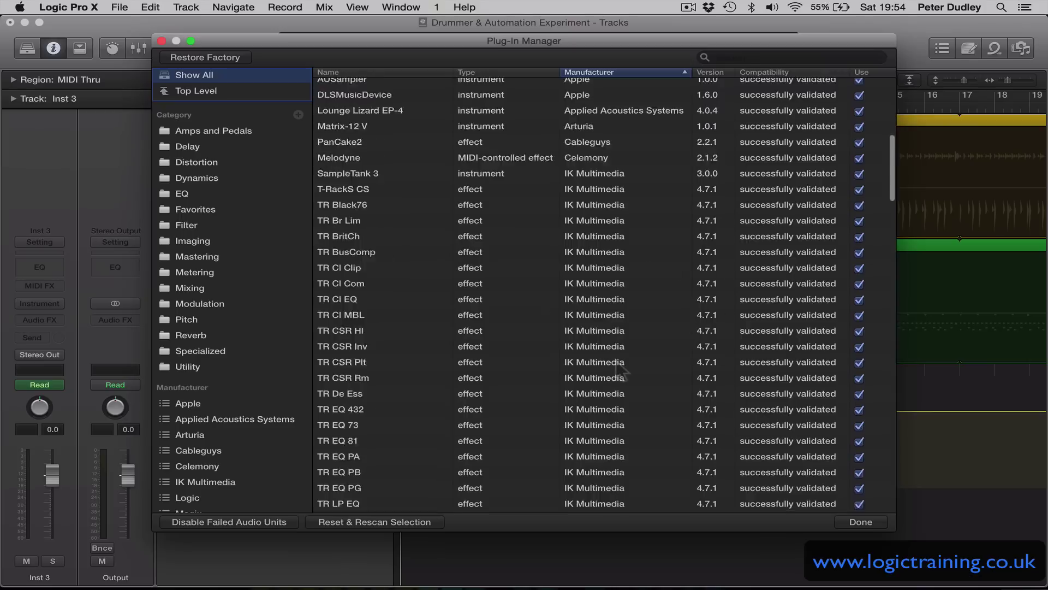
scroll(617, 382, down, 8)
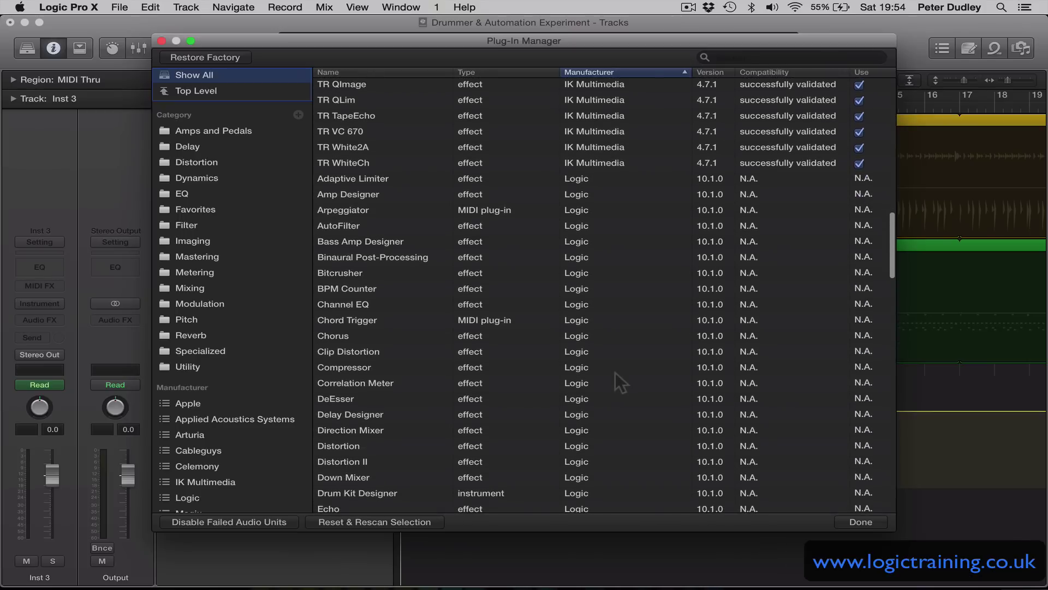
scroll(615, 373, up, 10)
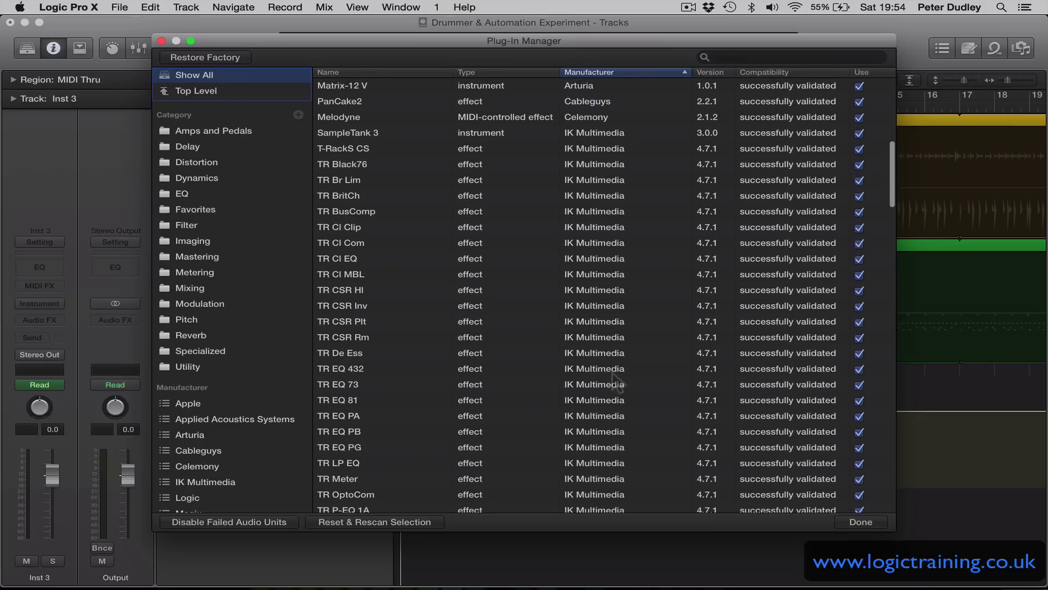
scroll(616, 380, up, 2)
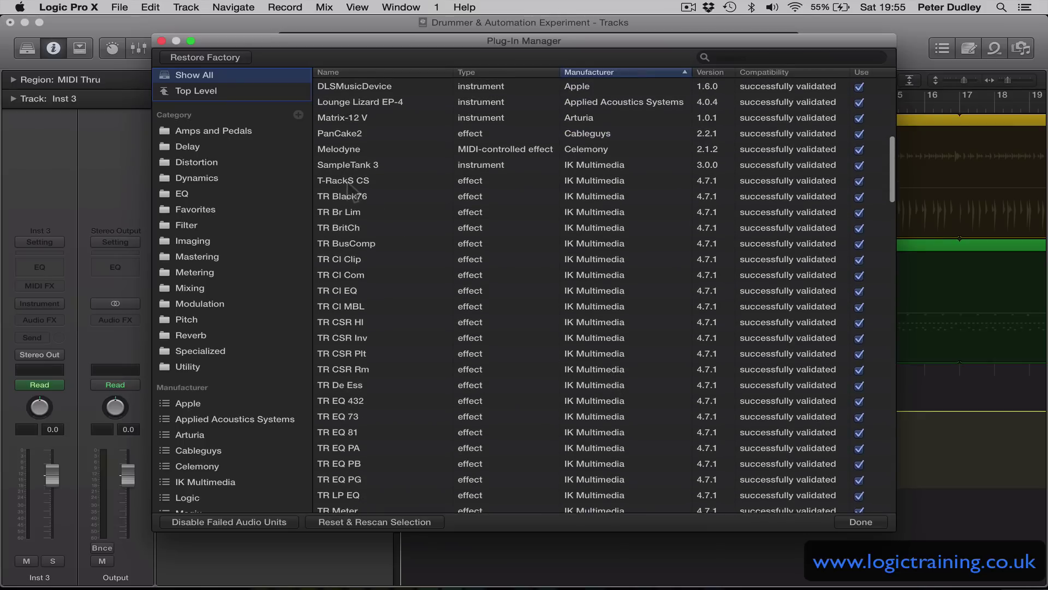
scroll(426, 208, up, 3)
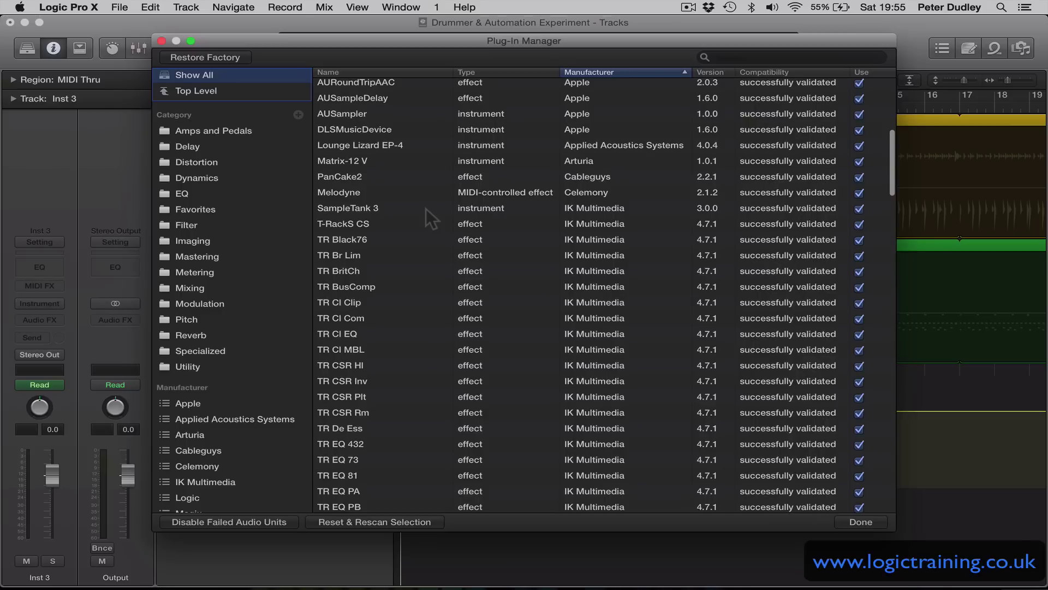
scroll(426, 208, down, 2)
drag(349, 186, 214, 212)
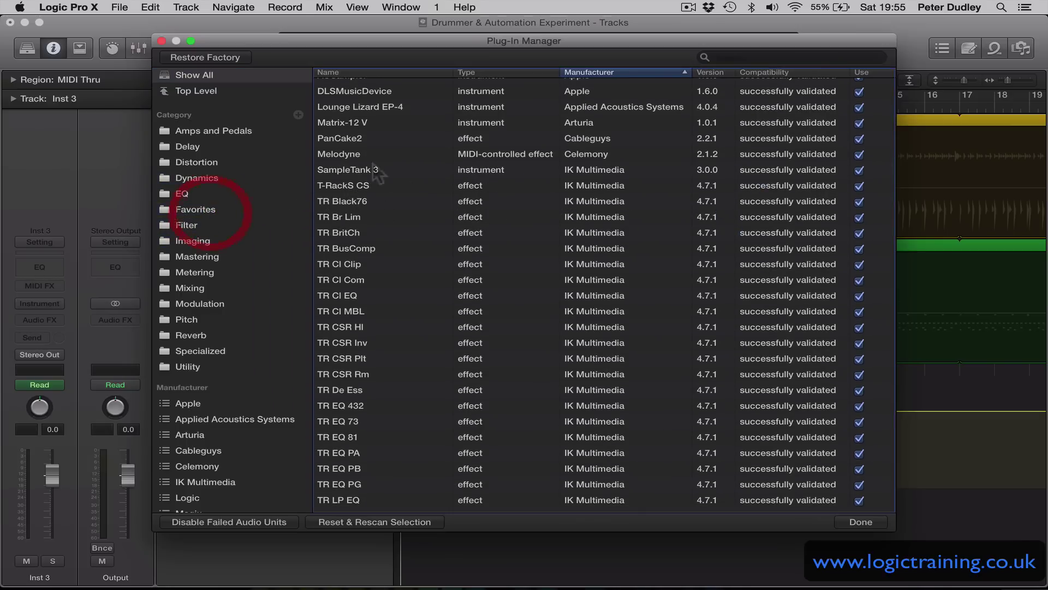
- Add Lounge Lizard EP-4 to the Favorites category
scroll(374, 178, up, 5)
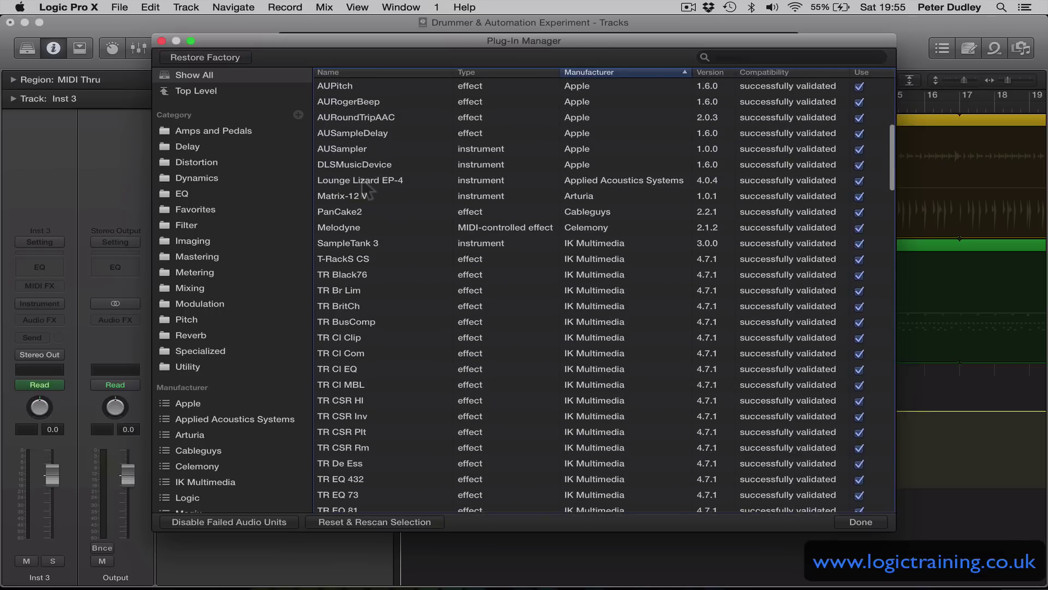
drag(363, 182, 236, 209)
scroll(444, 200, up, 10)
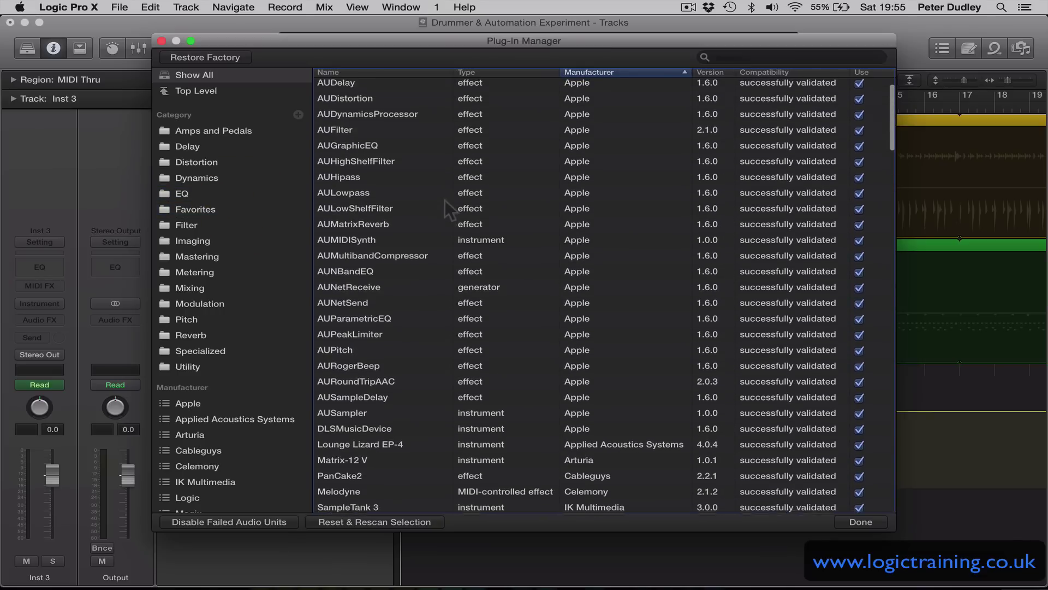
scroll(444, 200, down, 15)
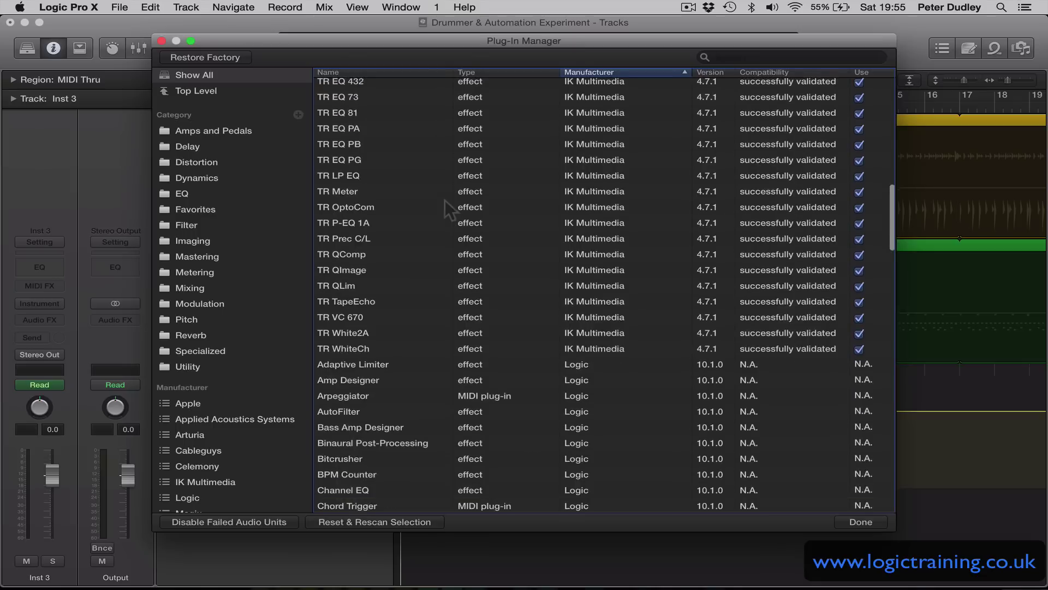
scroll(445, 199, down, 8)
scroll(444, 200, down, 4)
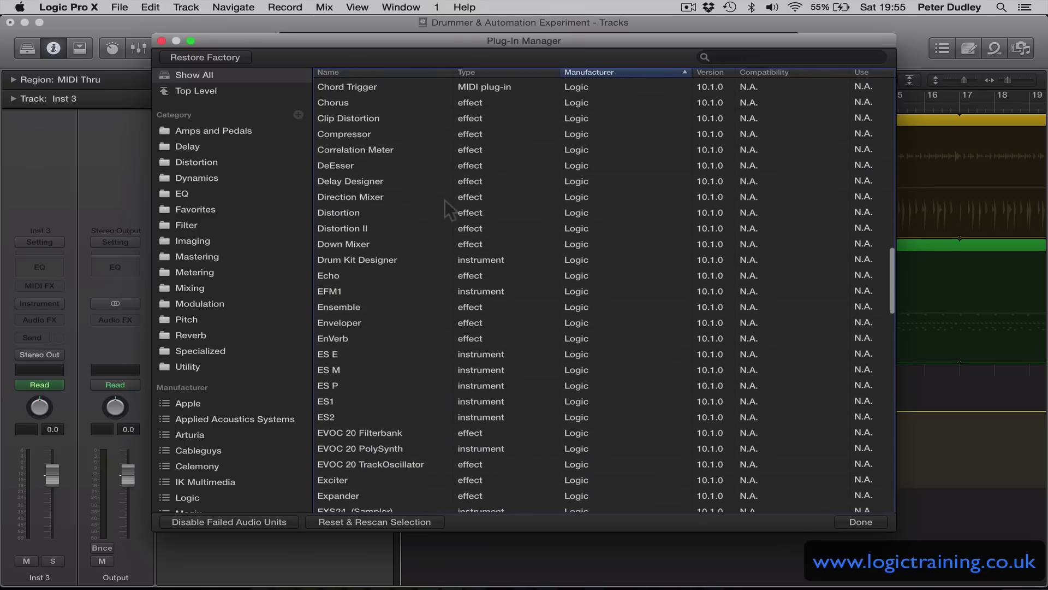
scroll(444, 200, down, 7)
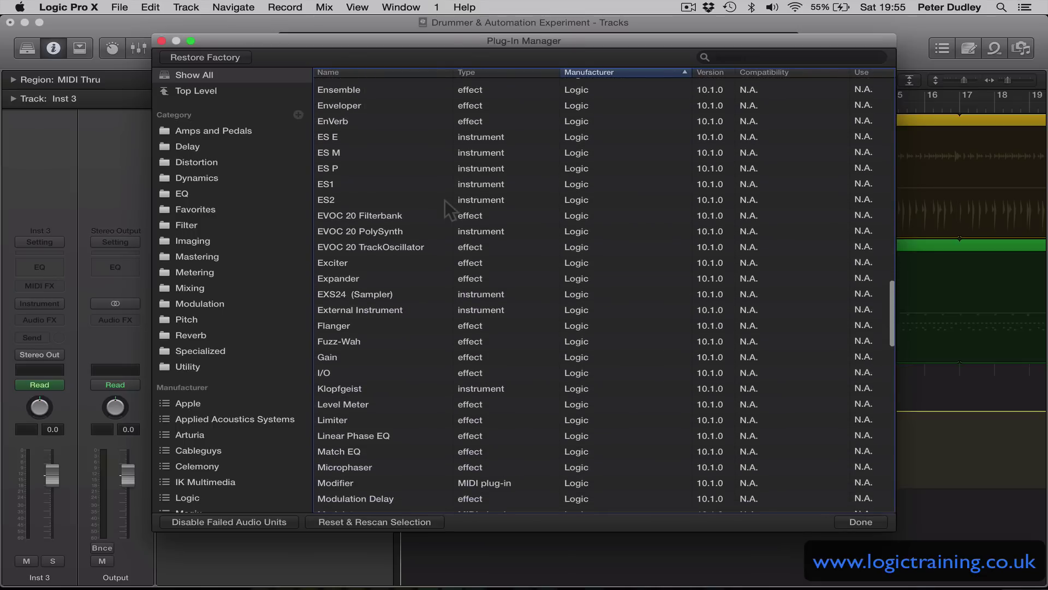
scroll(444, 199, down, 7)
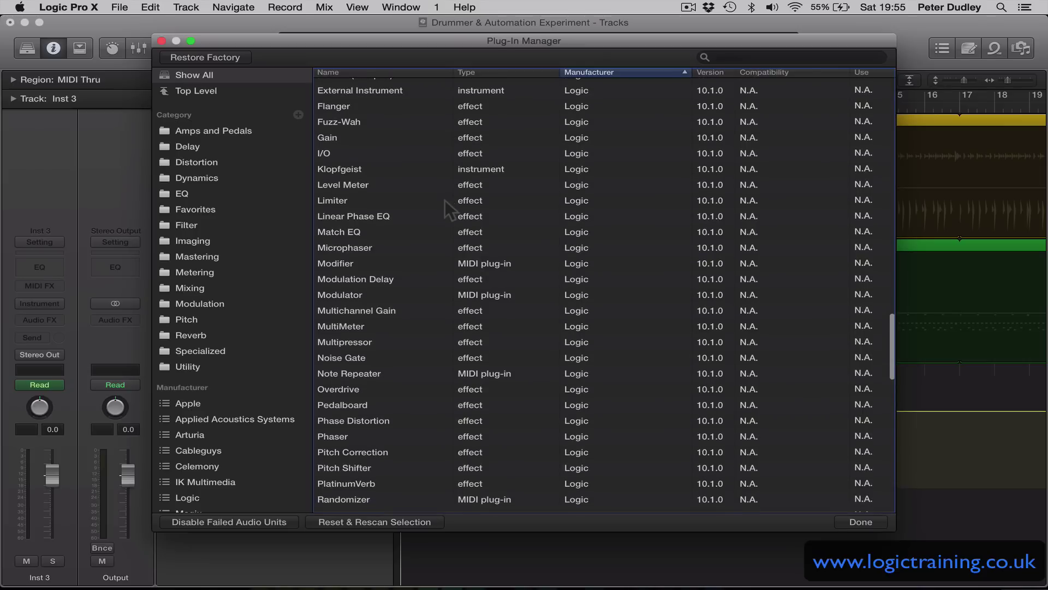
scroll(230, 464, down, 5)
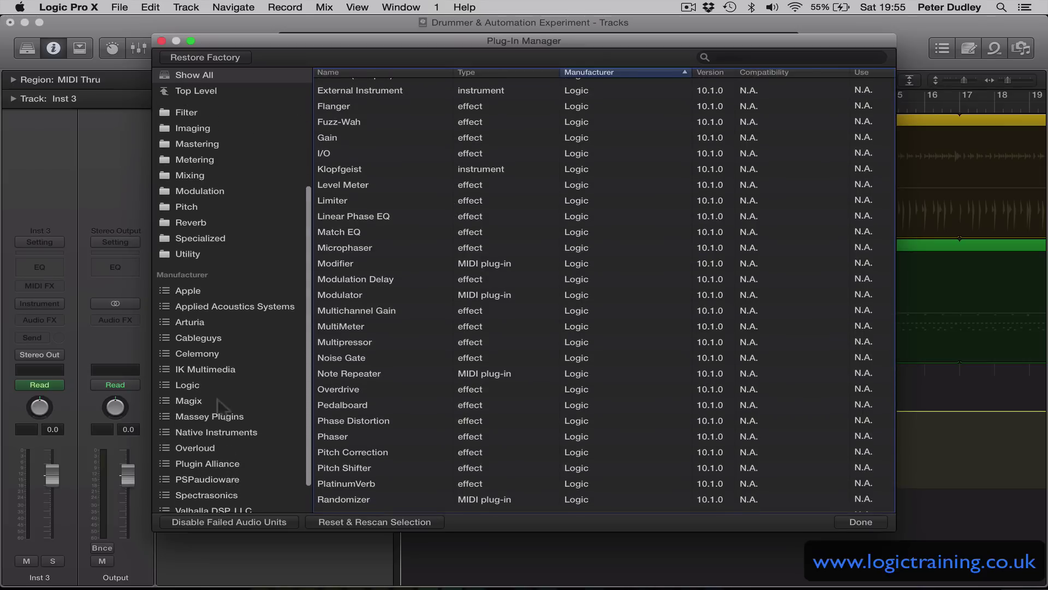
scroll(228, 437, down, 1)
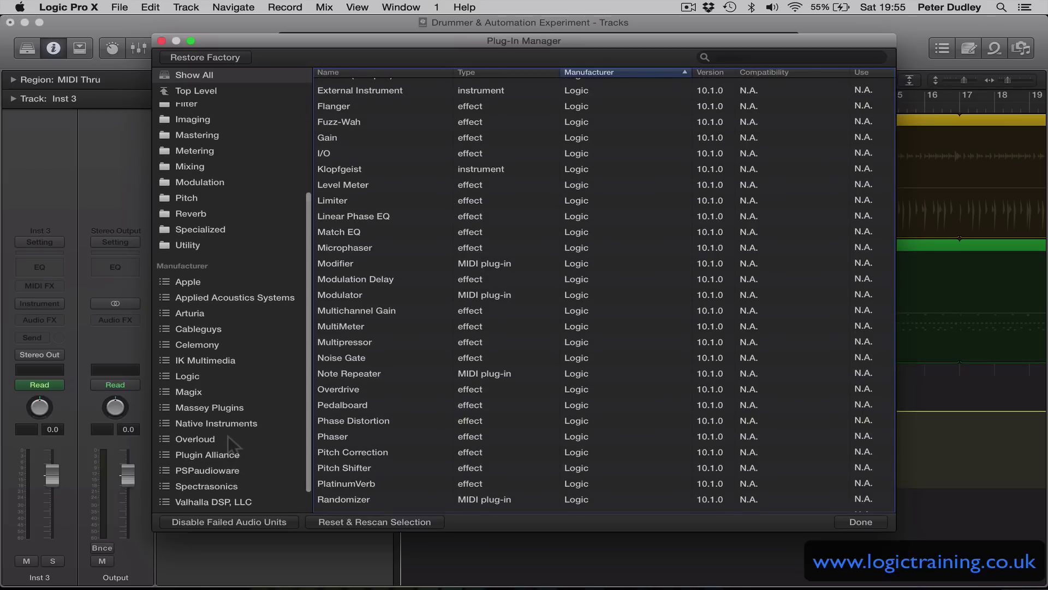
scroll(230, 443, down, 1)
- Filter to Massey Plugins and drop TapeHead Medium onto the Favorites category
click(224, 400)
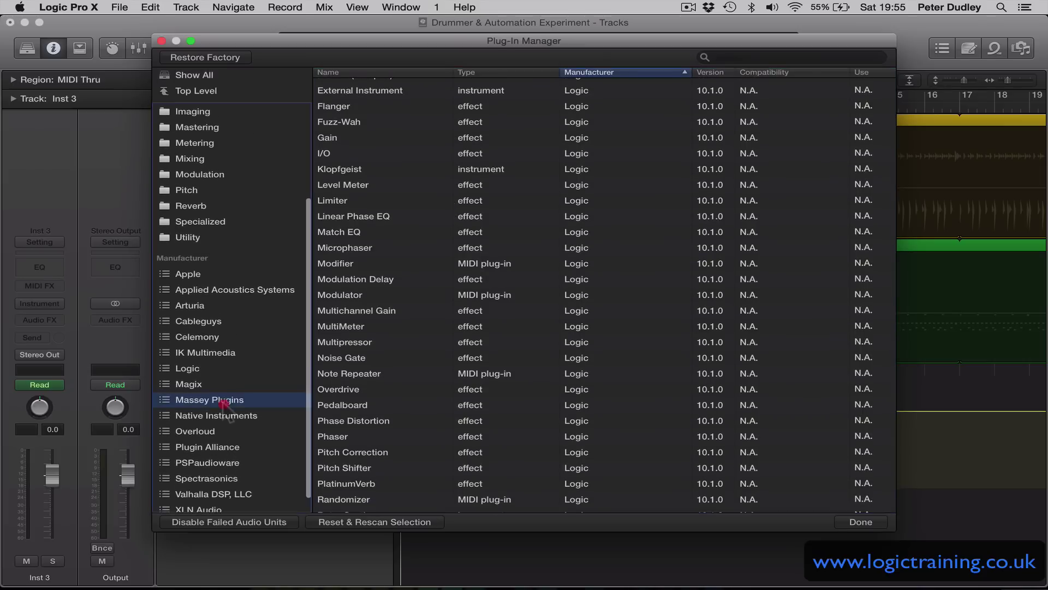
drag(369, 90, 241, 96)
scroll(258, 144, up, 3)
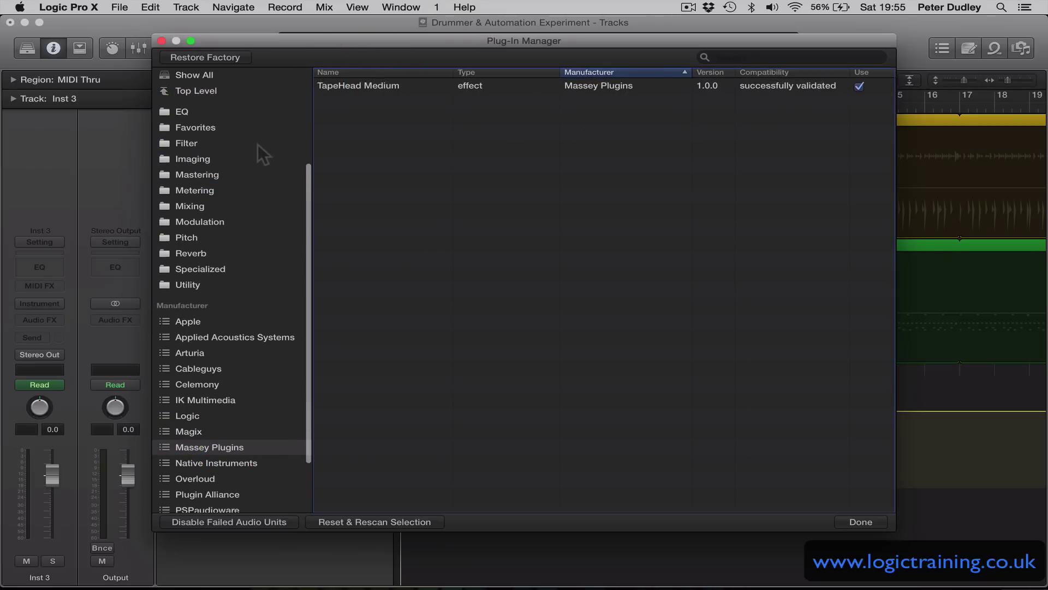
scroll(257, 144, up, 5)
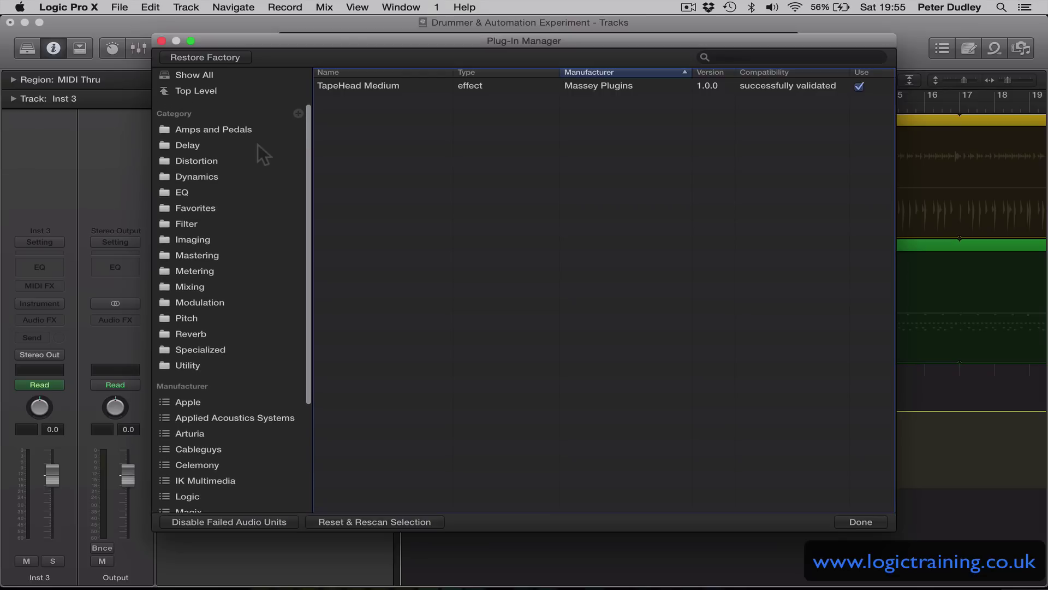
drag(355, 87, 192, 209)
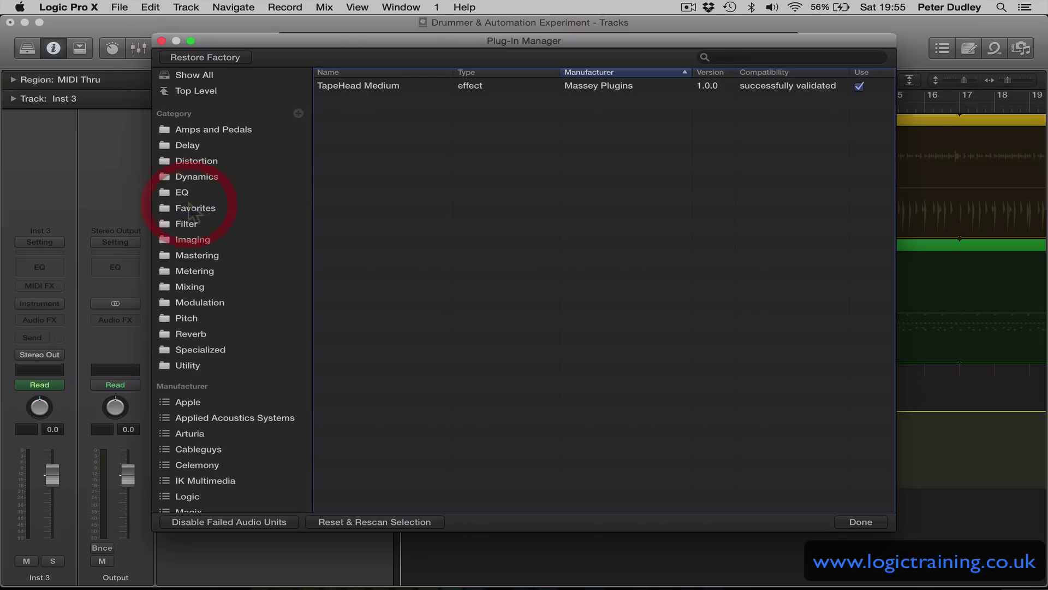
- Close the Plug-in Manager and view Inst 3's Instrument Favorites: EXS24 (Sampler) and Lounge Lizard EP-4
click(861, 522)
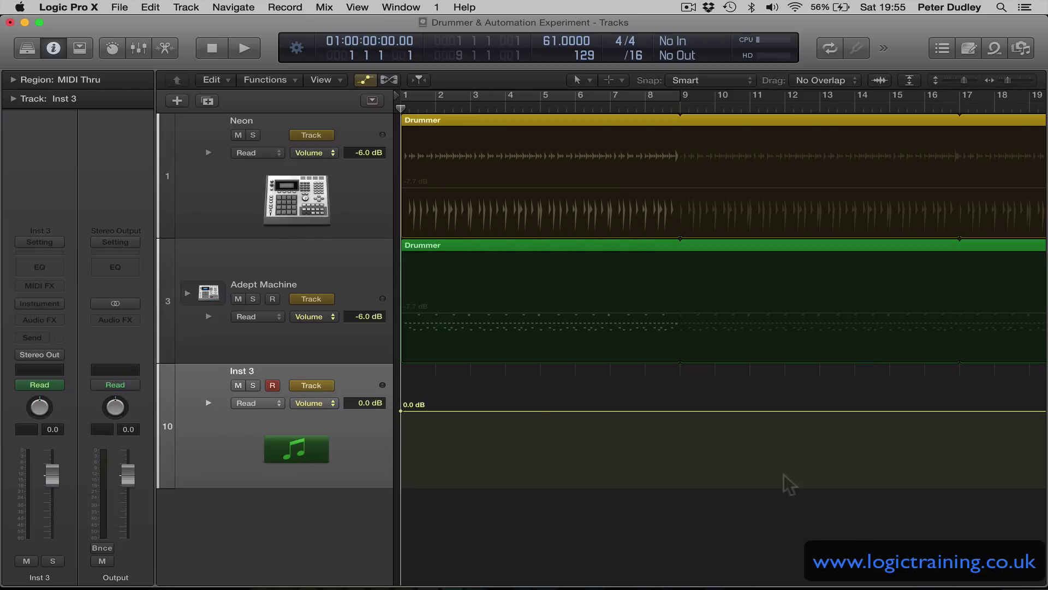
click(60, 304)
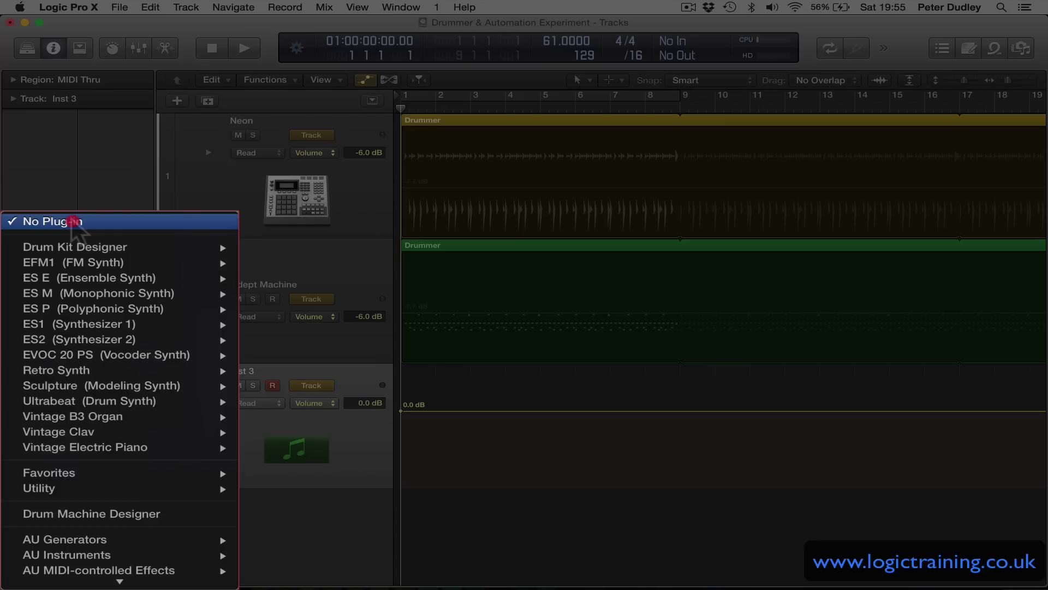
mouse_move(59, 493)
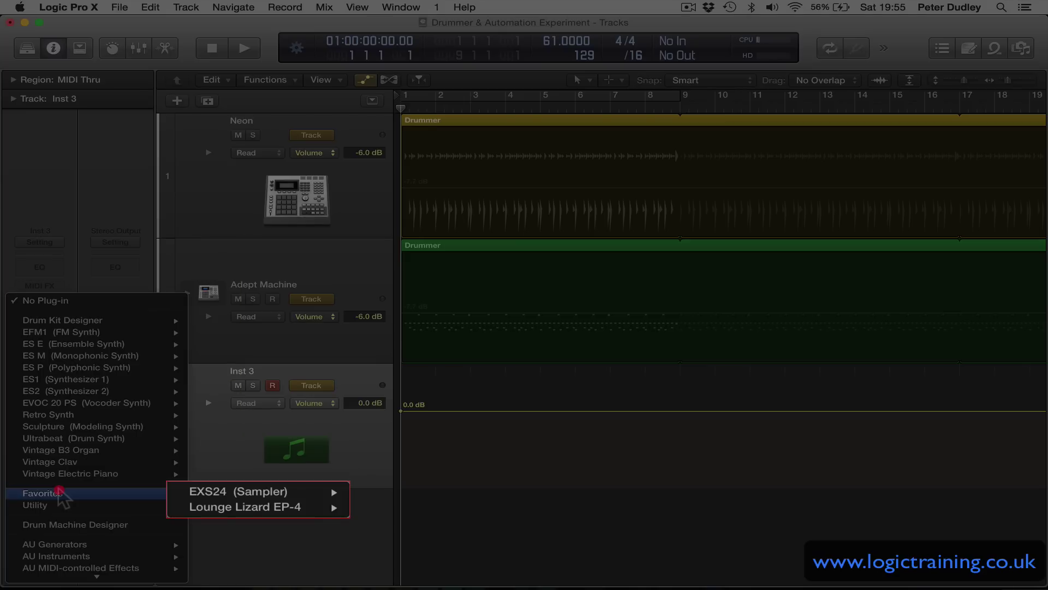
mouse_move(224, 495)
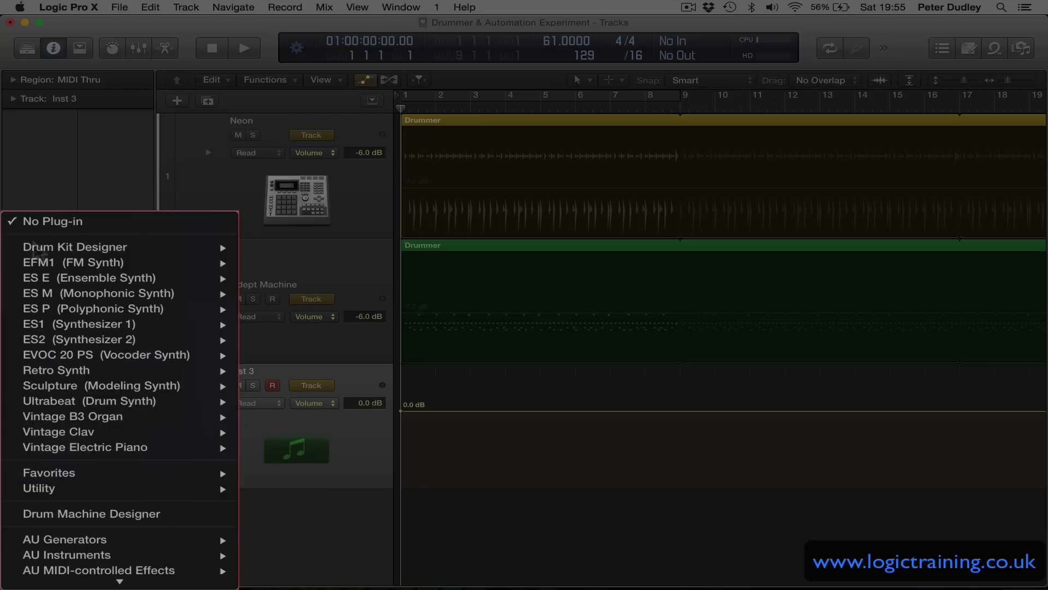
- View Inst 3's Audio FX Favorites (T-RackS CS, TapeHead Medium) and close the menu without loading anything
key(Escape)
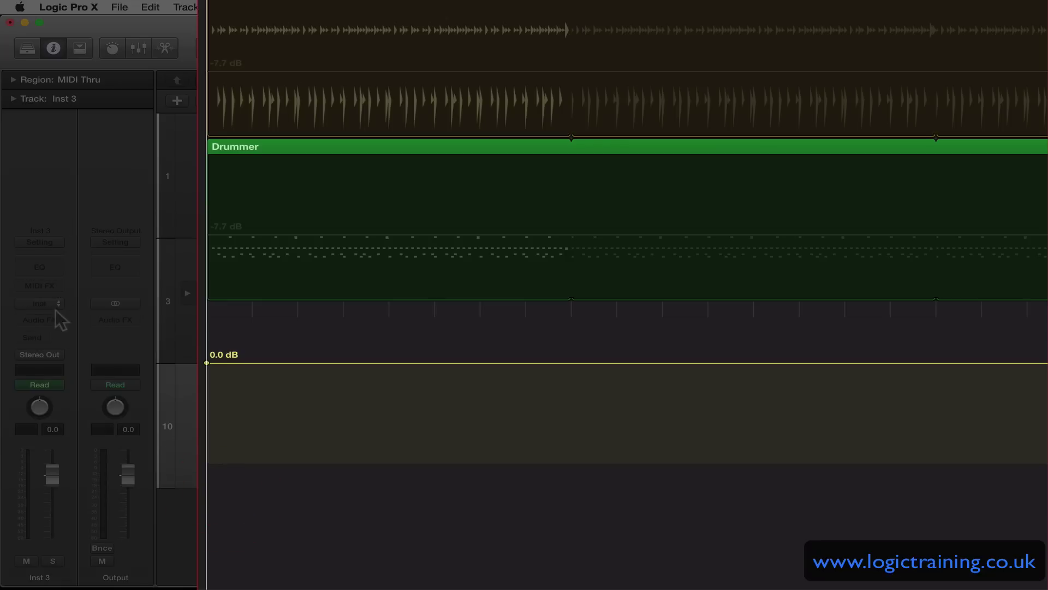
click(54, 316)
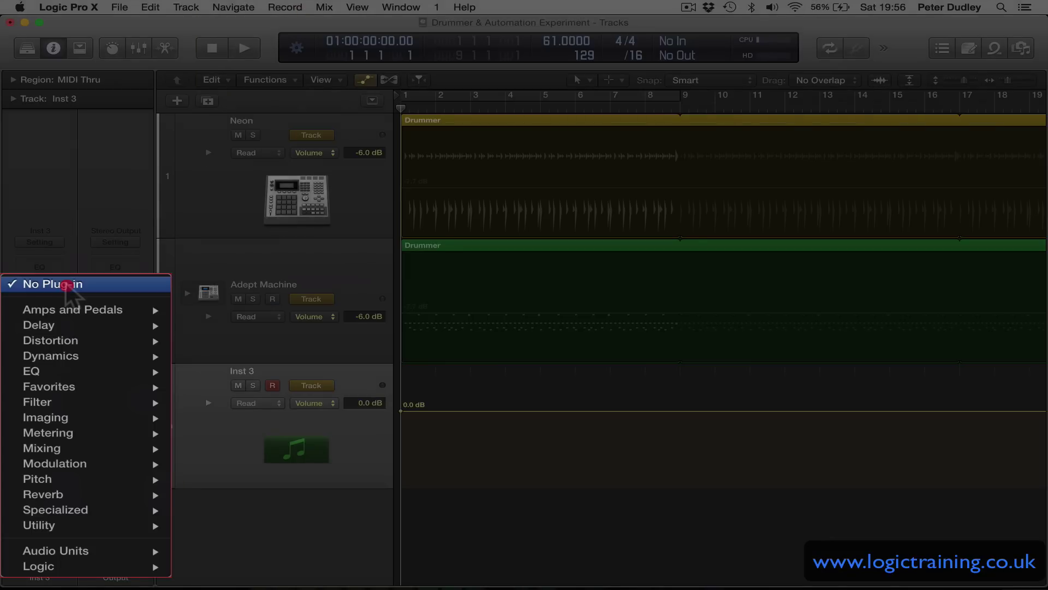
mouse_move(61, 397)
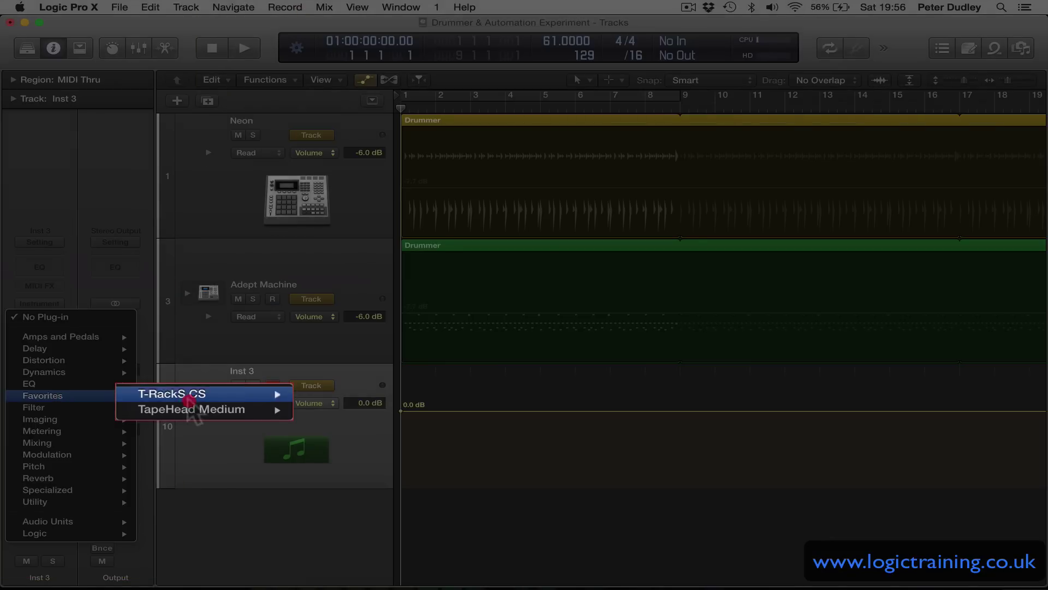
mouse_move(192, 396)
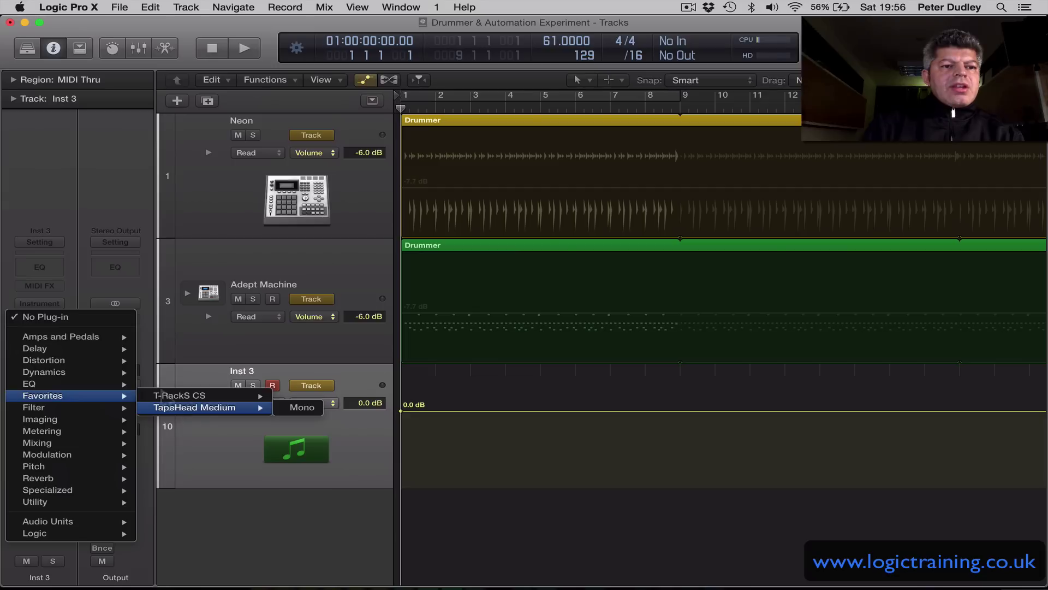
click(192, 410)
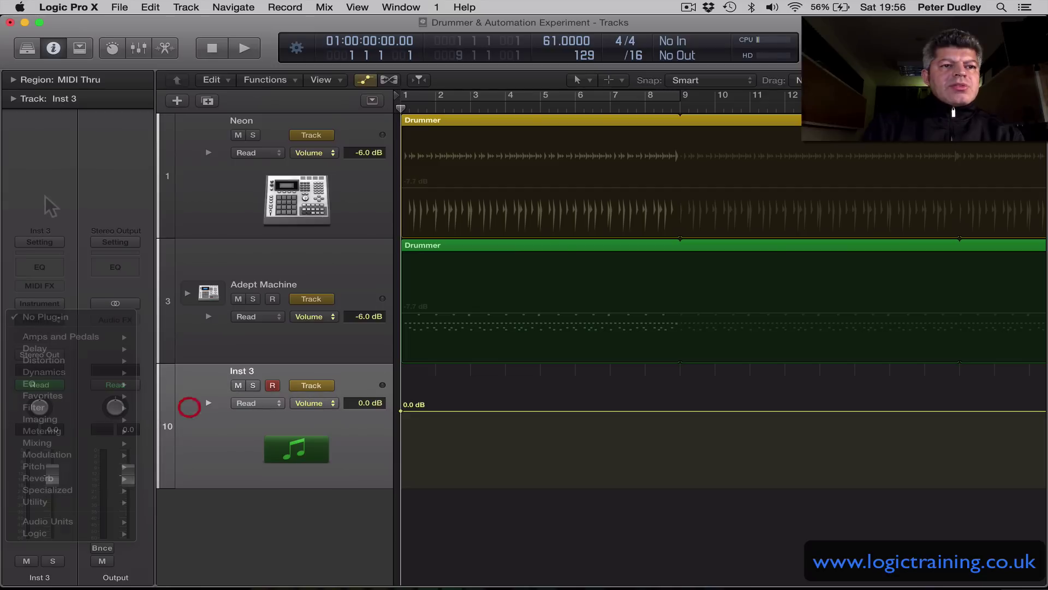